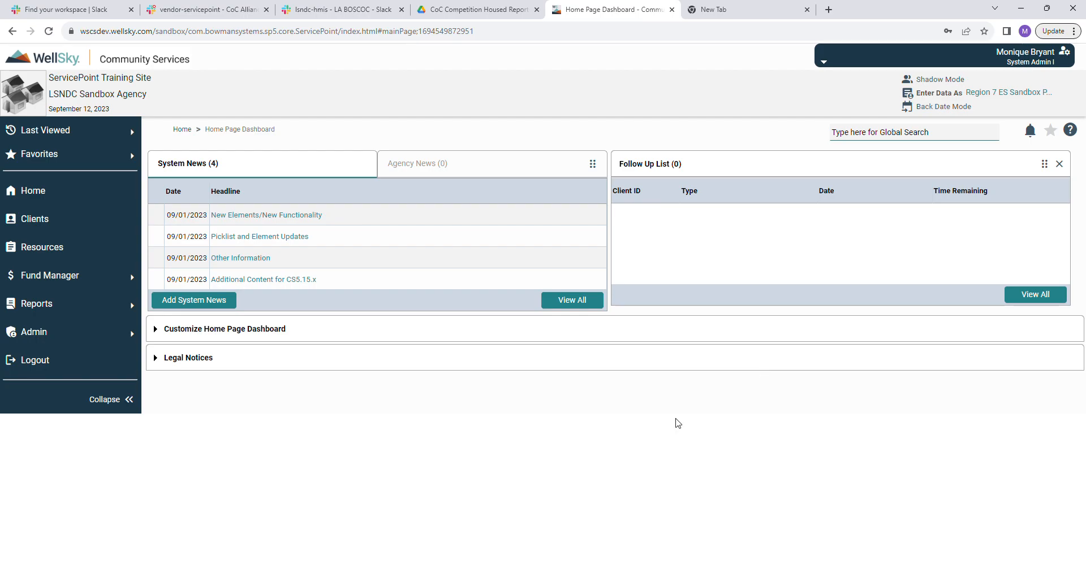
Open the client search page and clear the previous search details.
left_click(80, 222)
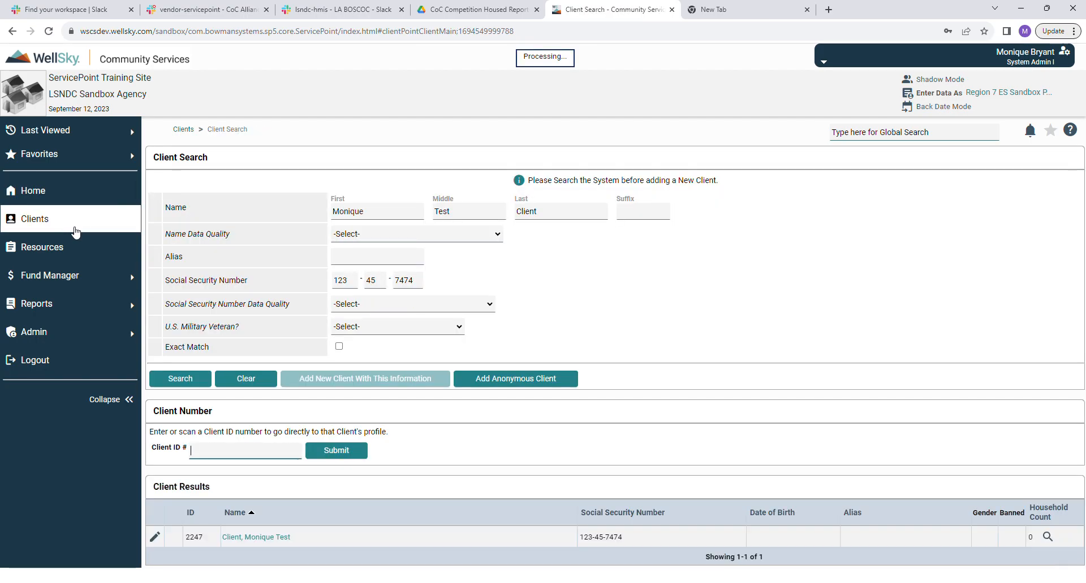
left_click(175, 385)
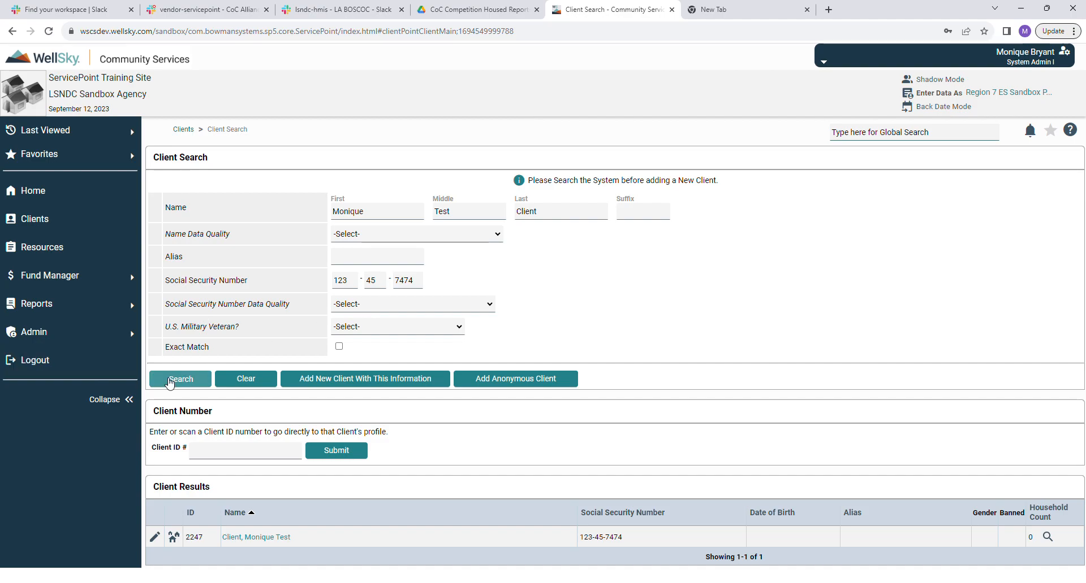
left_click(243, 381)
Enter the test client's first, middle and last name with Full Name Reported quality.
left_click(374, 219)
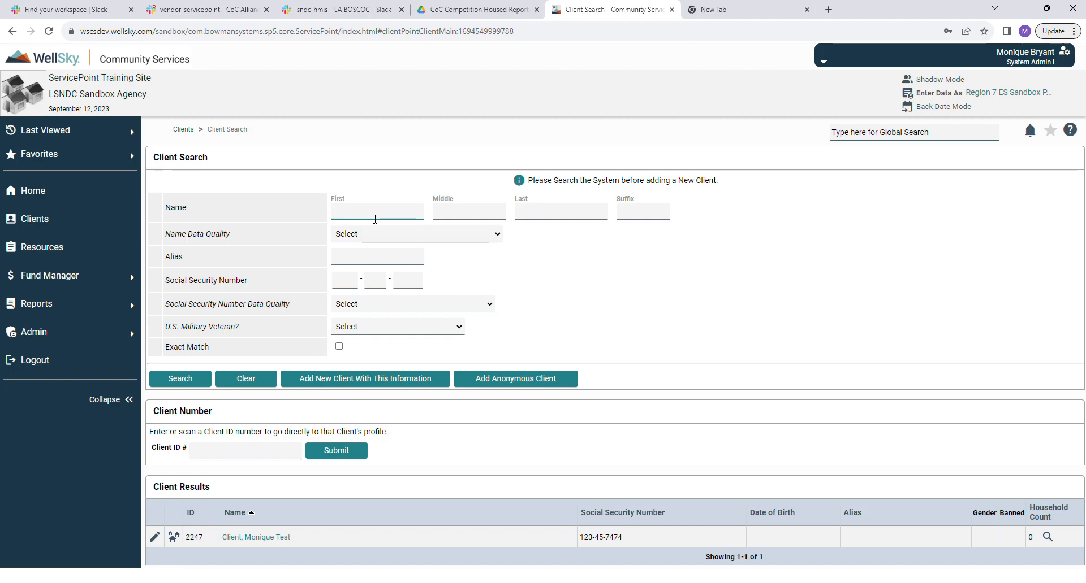
type("Hope")
key("Tab")
type("Connections")
key("Tab")
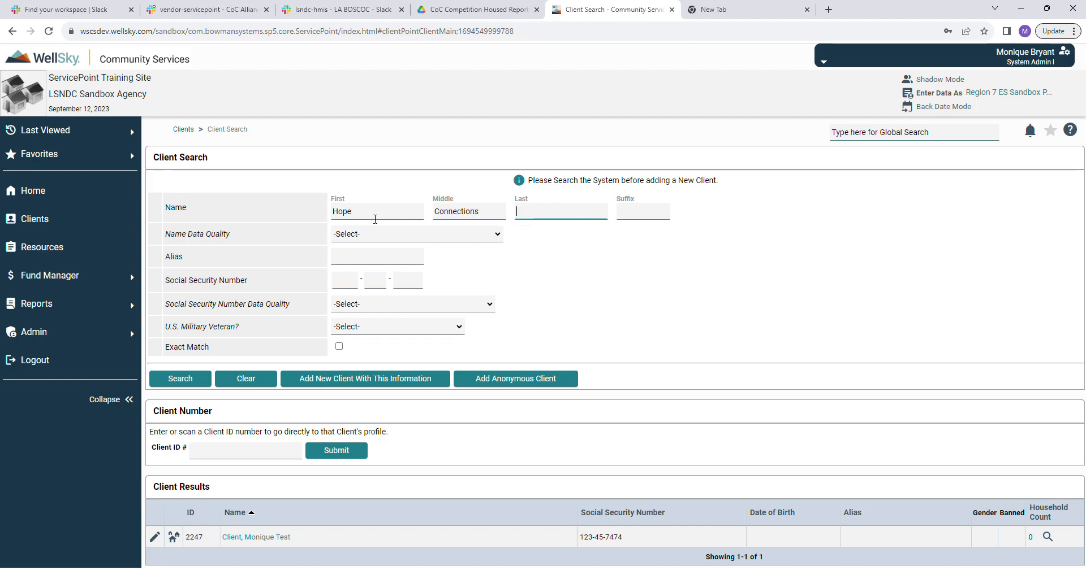
type("Test-Cki")
key("BackSpace")
type("lient")
key("Tab")
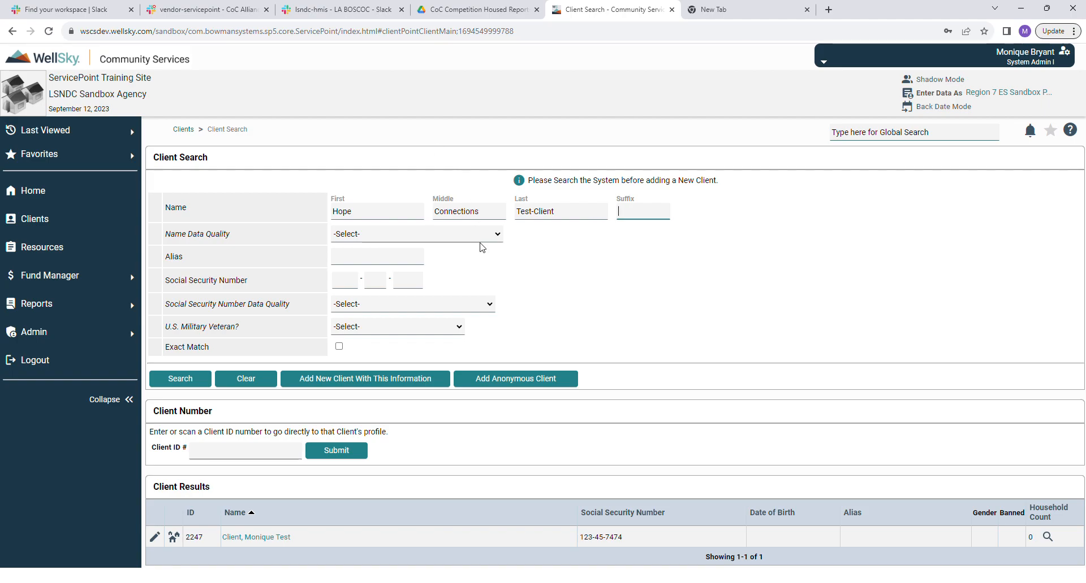
key("Tab")
key("Down")
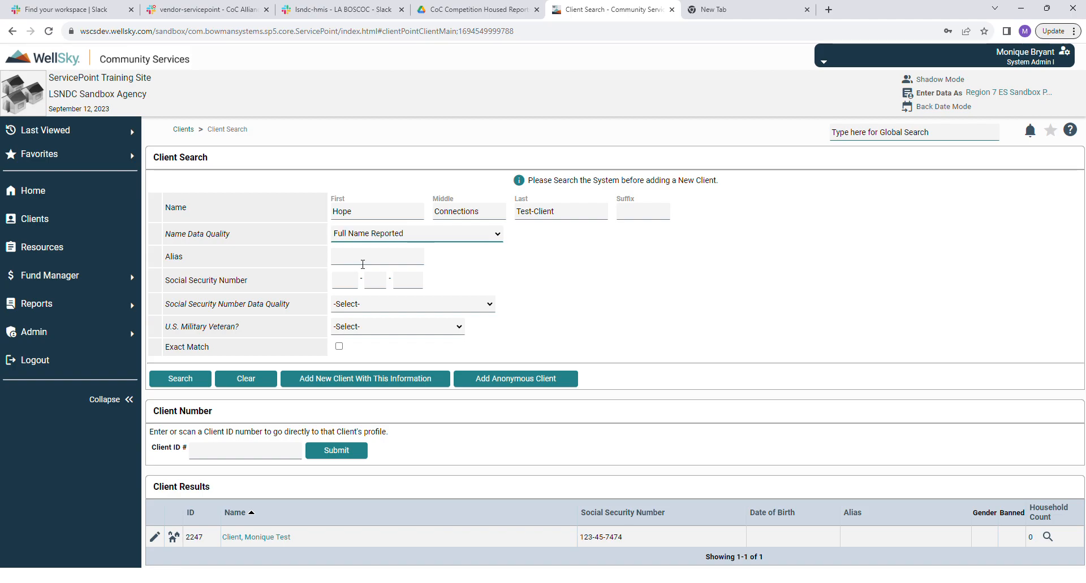
Enter the test SSN as Full SSN Reported (HUD), veteran No (HUD), and search.
left_click(354, 287)
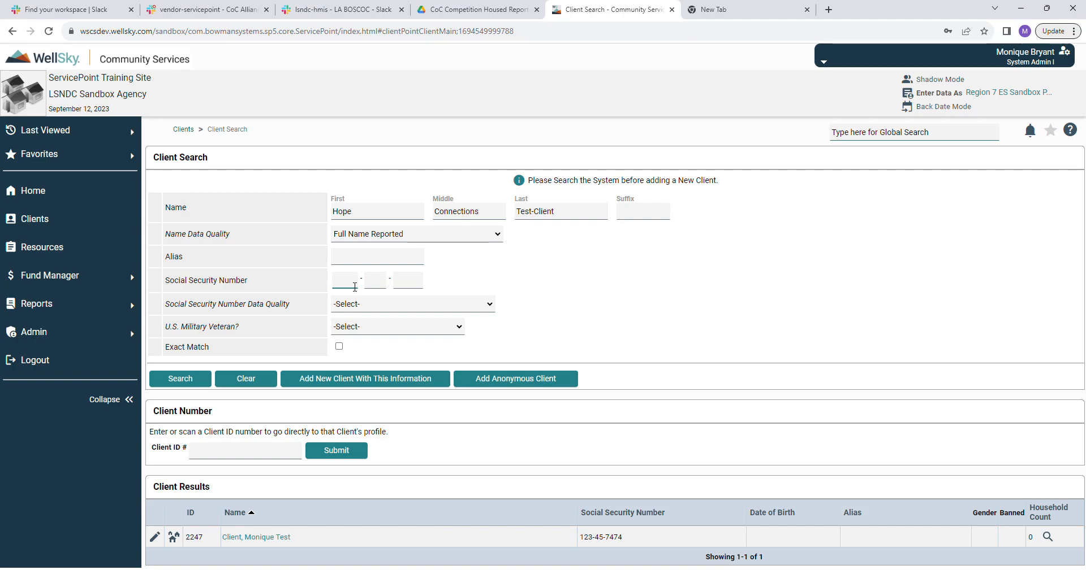
type("566-")
type("68-686")
type("868")
key("Tab")
key("Down")
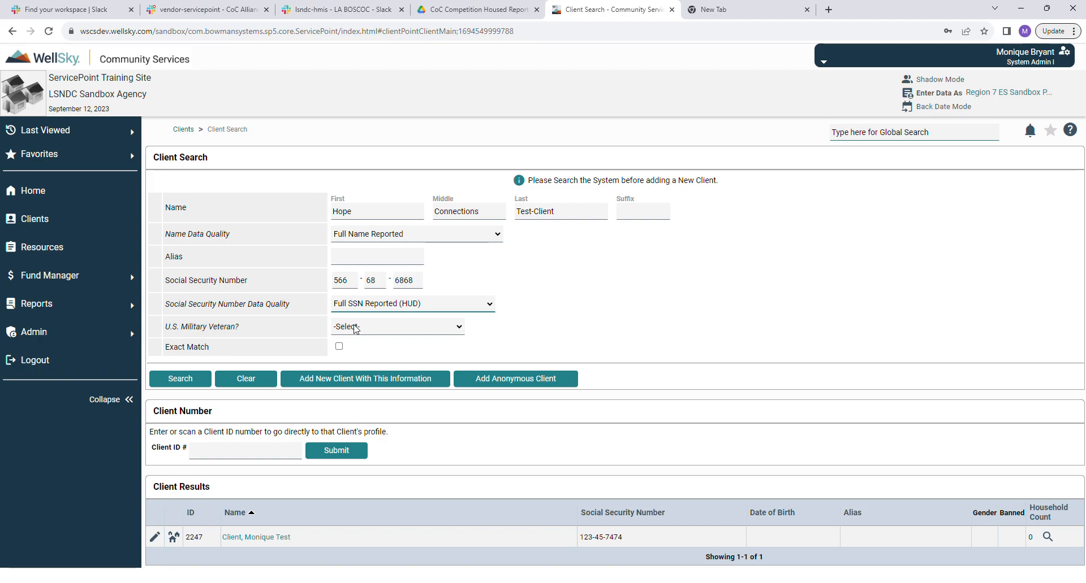
key("Tab")
key("n")
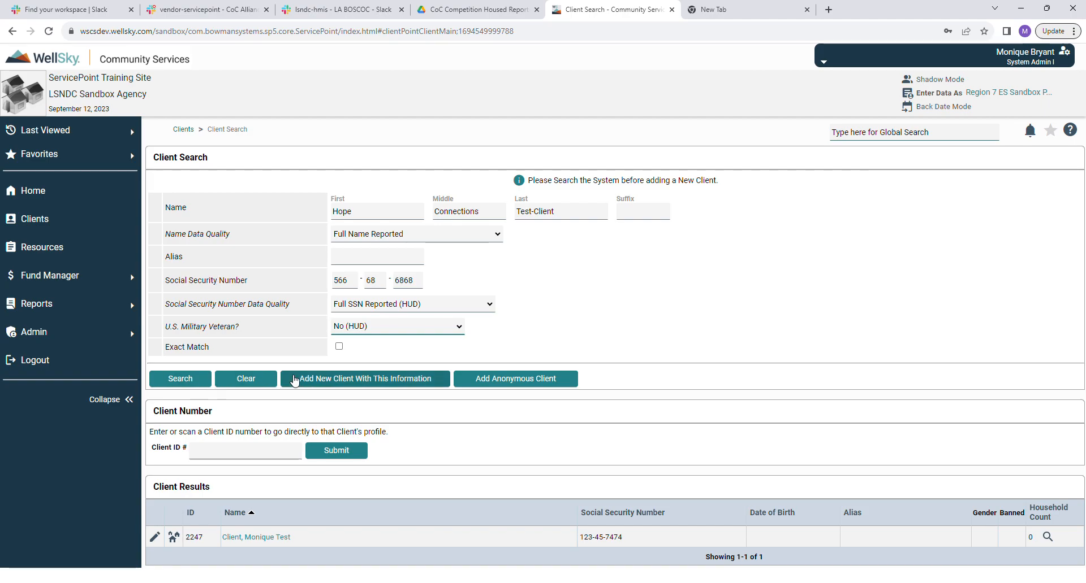
left_click(191, 383)
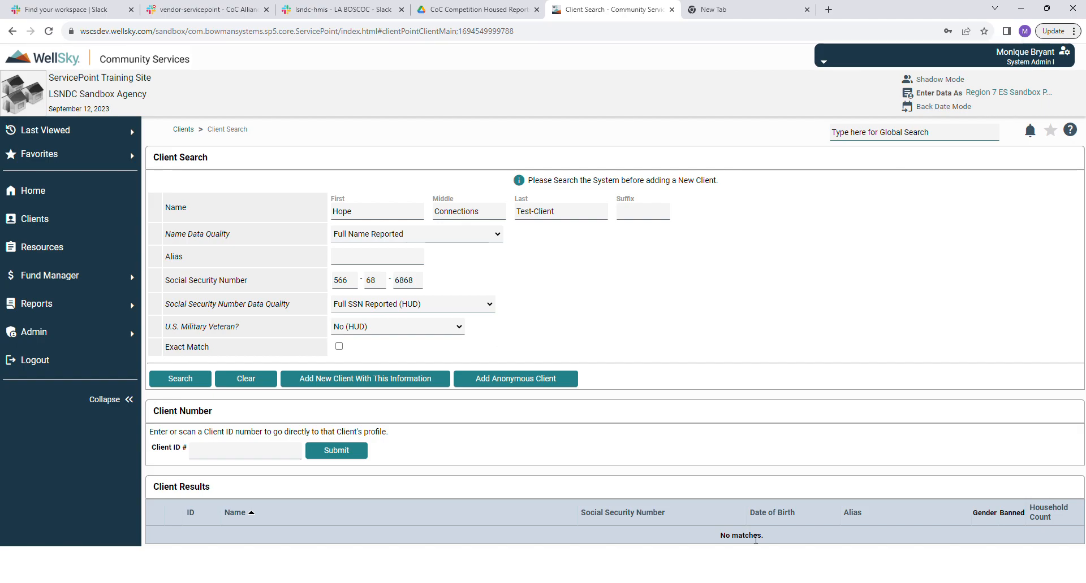
Add the test client as a new client from the search details and confirm.
left_click(410, 387)
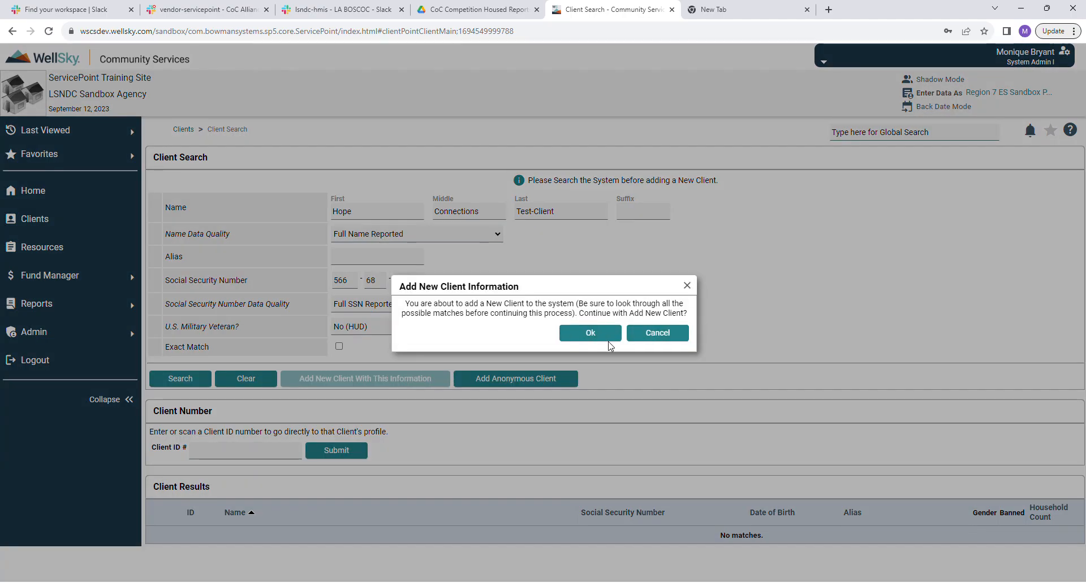
left_click(608, 341)
scroll(598, 308, "down", 3)
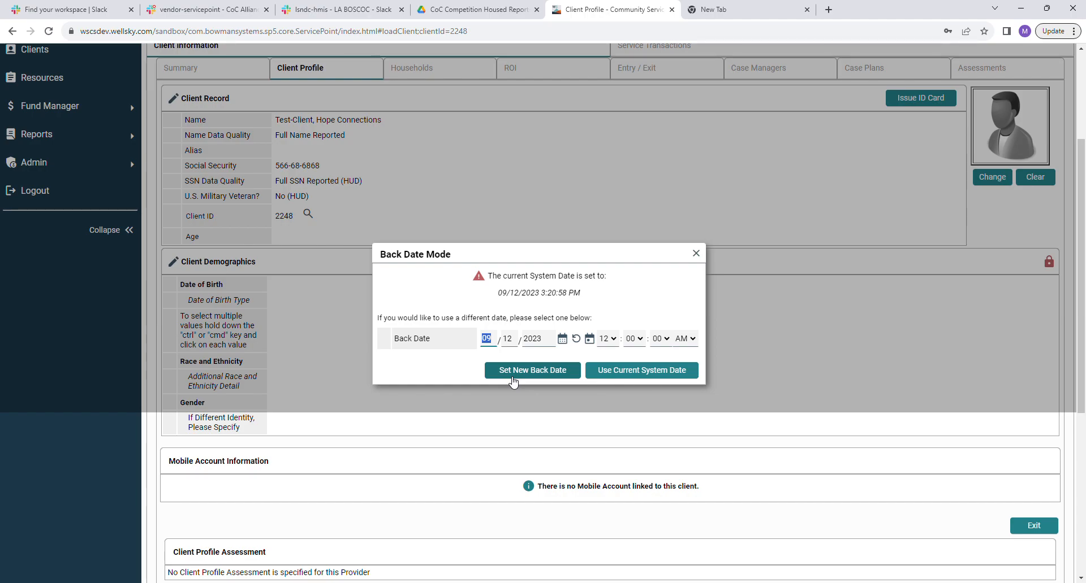
Use the current system date, review Summary and Client Profile, then edit Client Demographics.
left_click(641, 371)
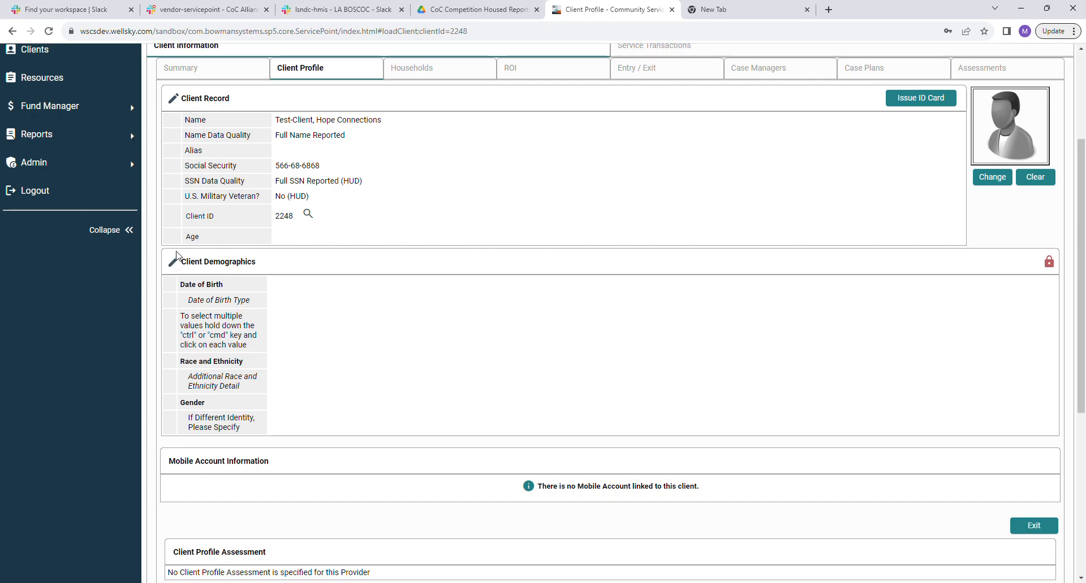
scroll(553, 318, "up", 2)
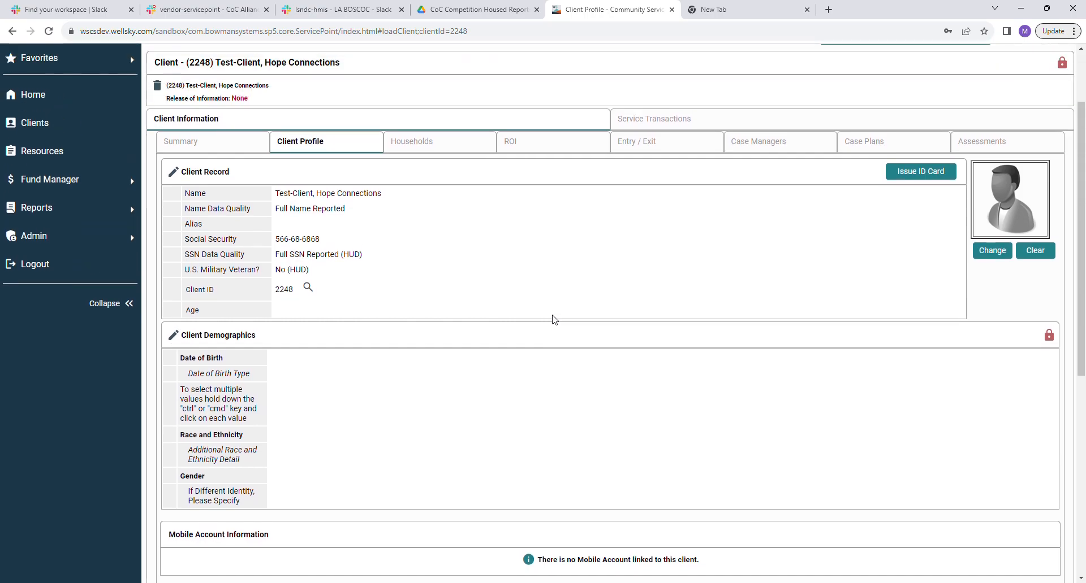
scroll(553, 318, "up", 3)
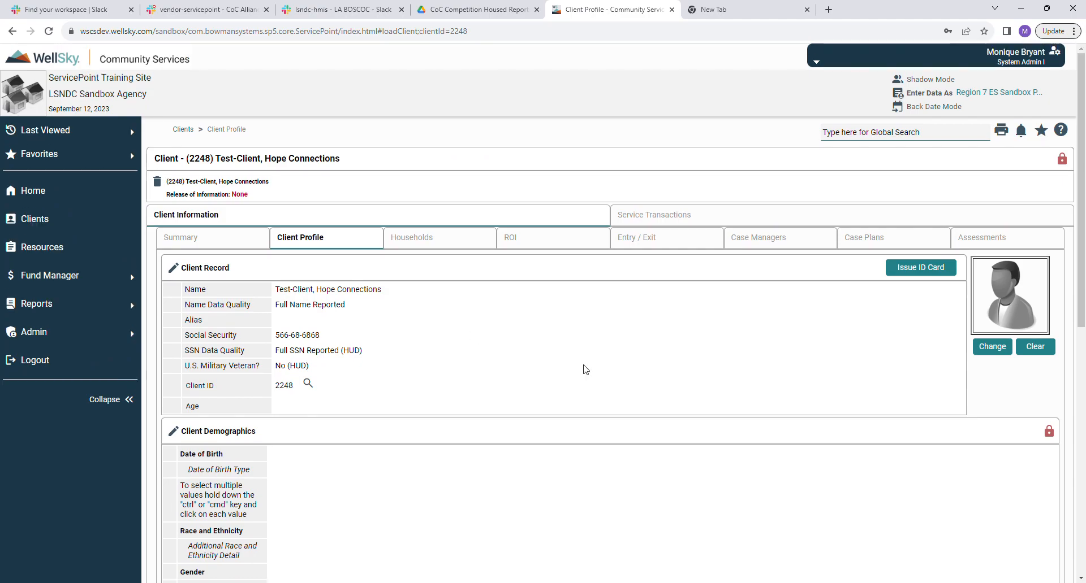
left_click(209, 242)
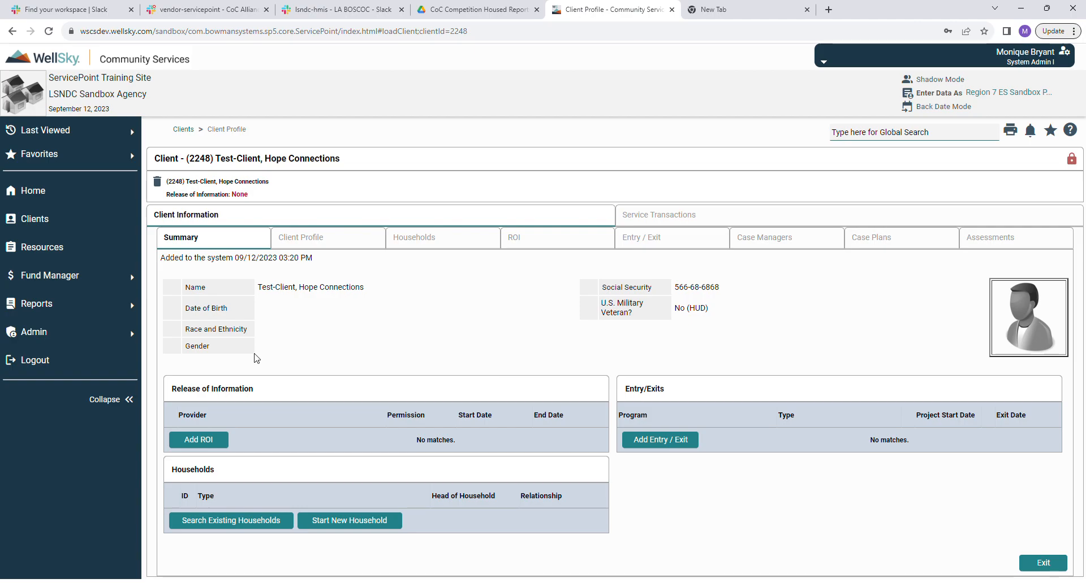
left_click(331, 242)
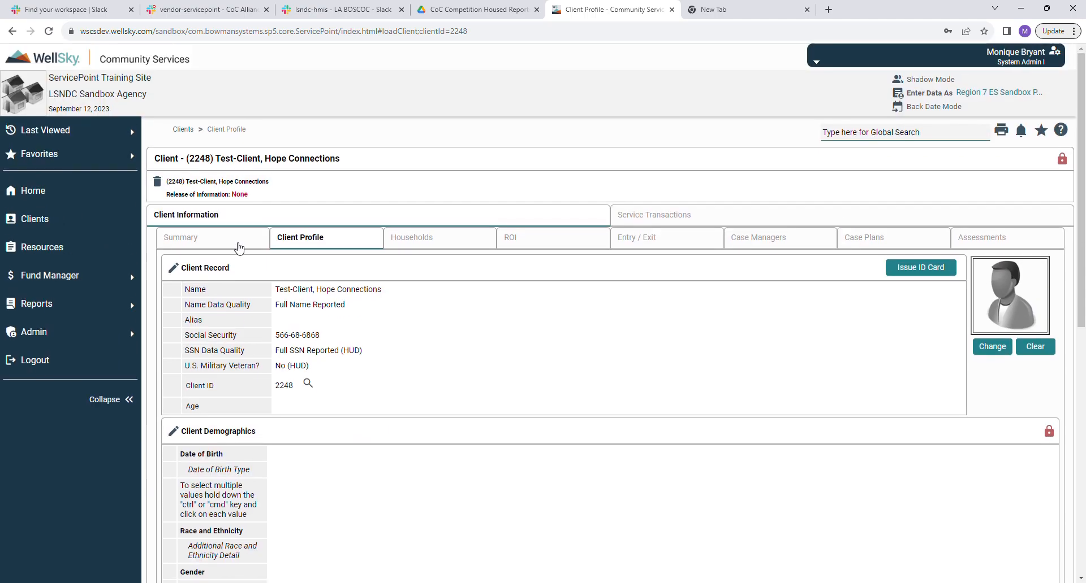
left_click(238, 248)
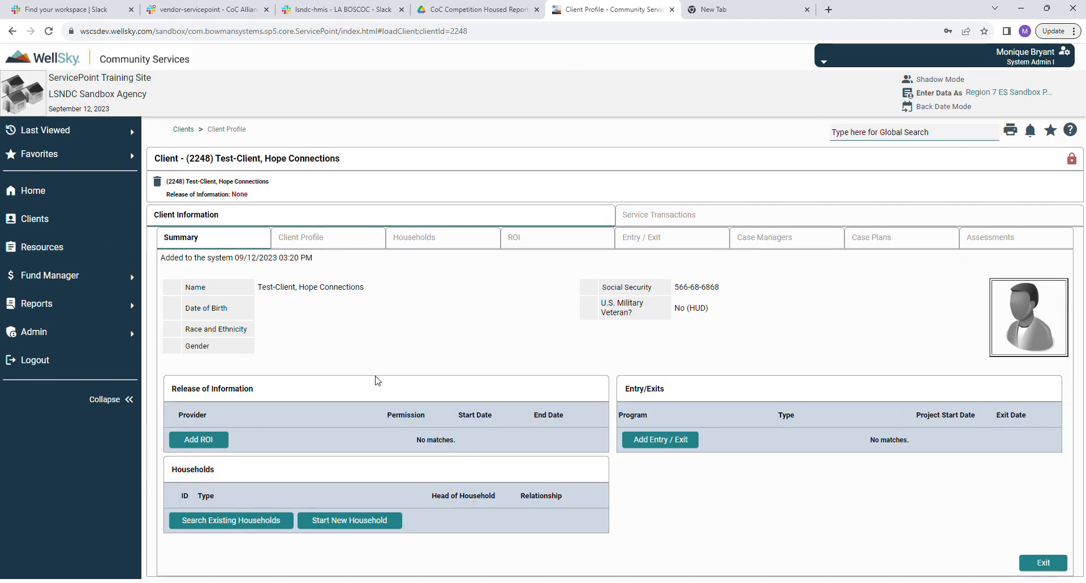
left_click(323, 231)
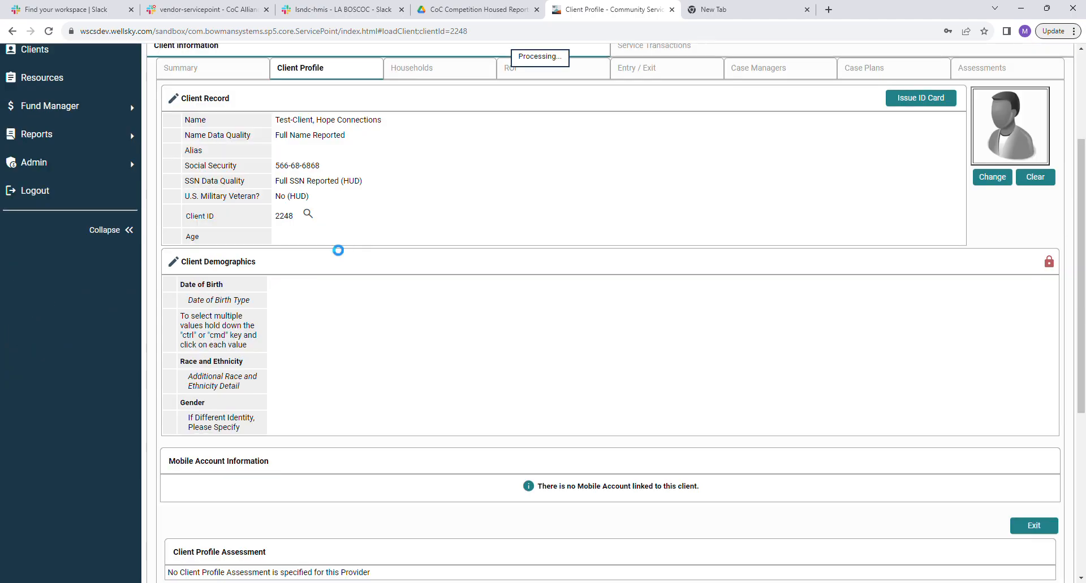
left_click(173, 264)
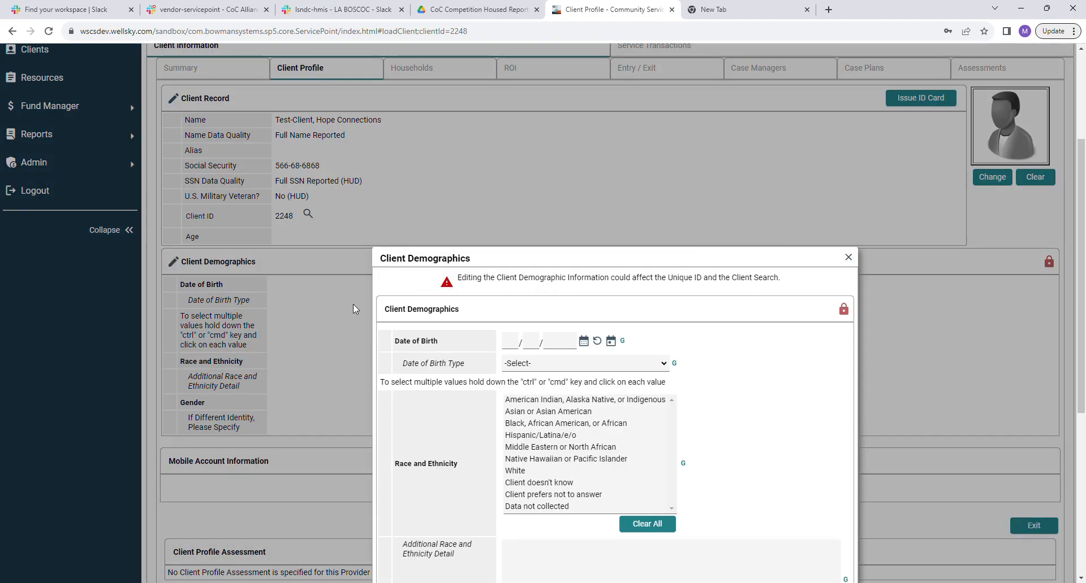
Enter the client's date of birth with type Full DOB Reported (HUD).
scroll(560, 283, "down", 3)
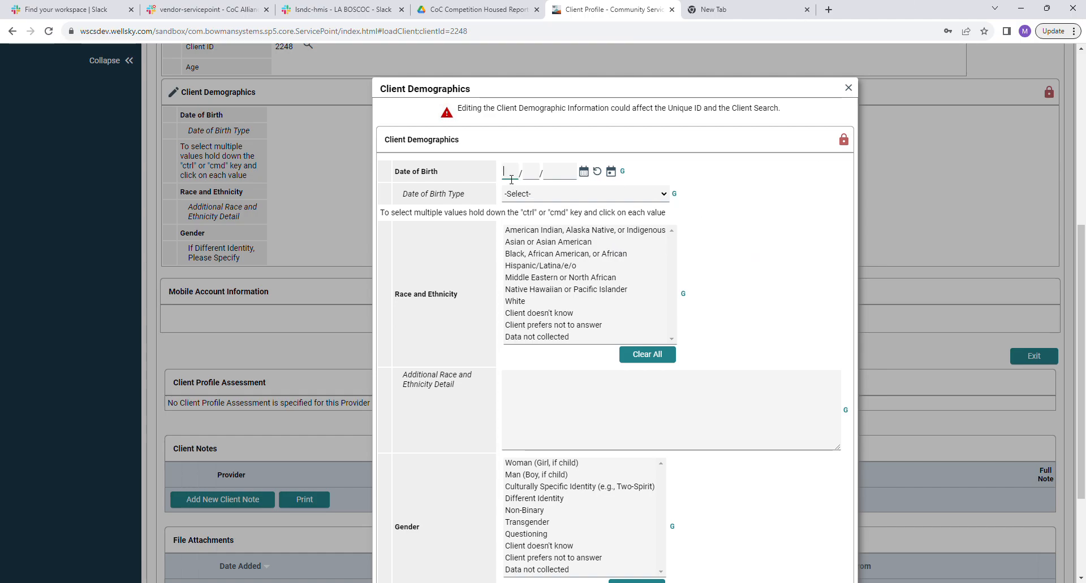
type("01/04/1988")
key("Tab")
key("Tab")
left_click(570, 194)
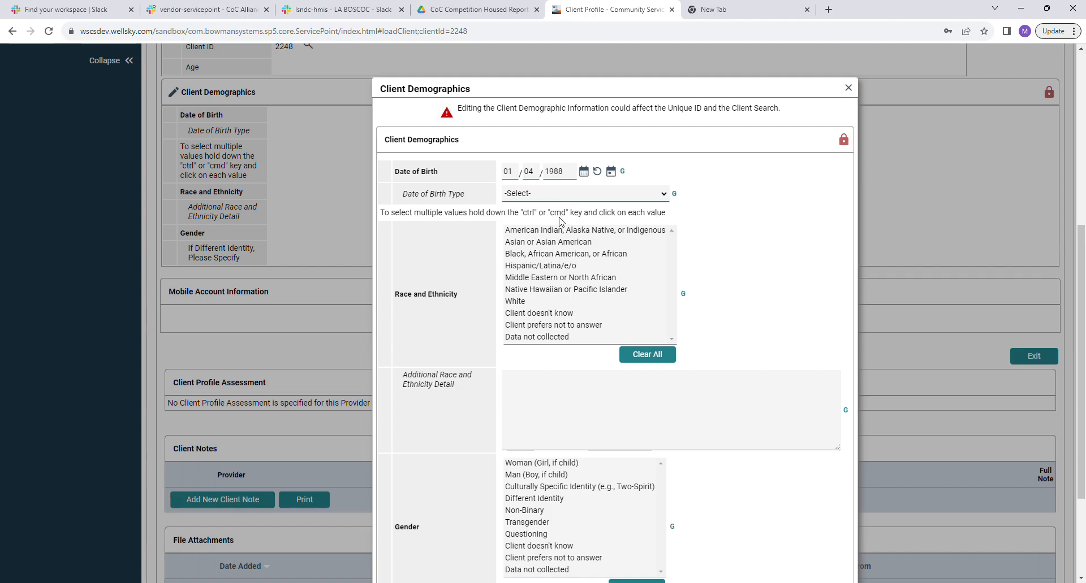
key("Down")
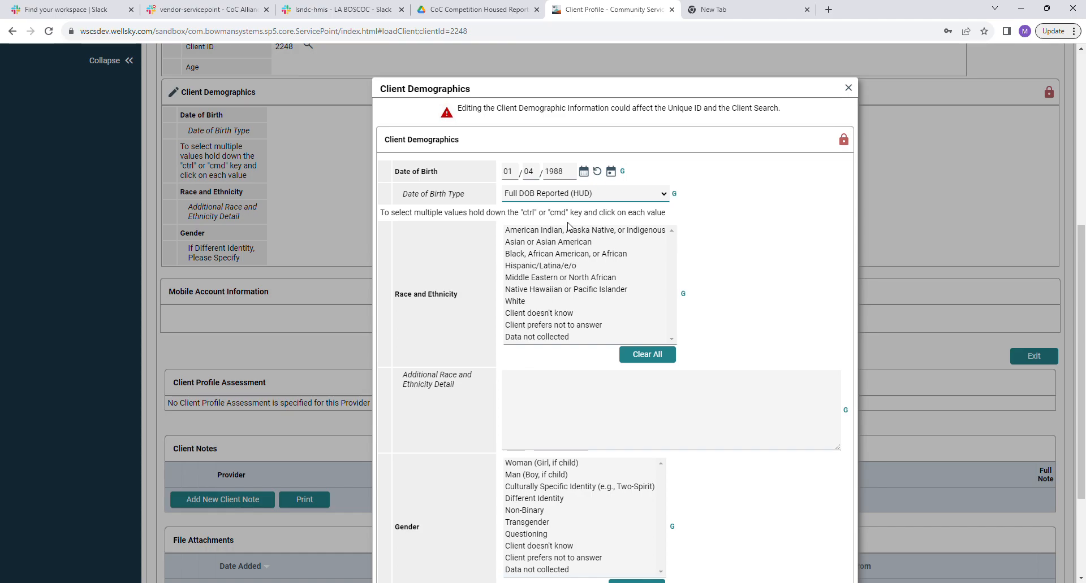
Choose Hispanic/Latina/e/o in the Race and Ethnicity list.
left_click(553, 269)
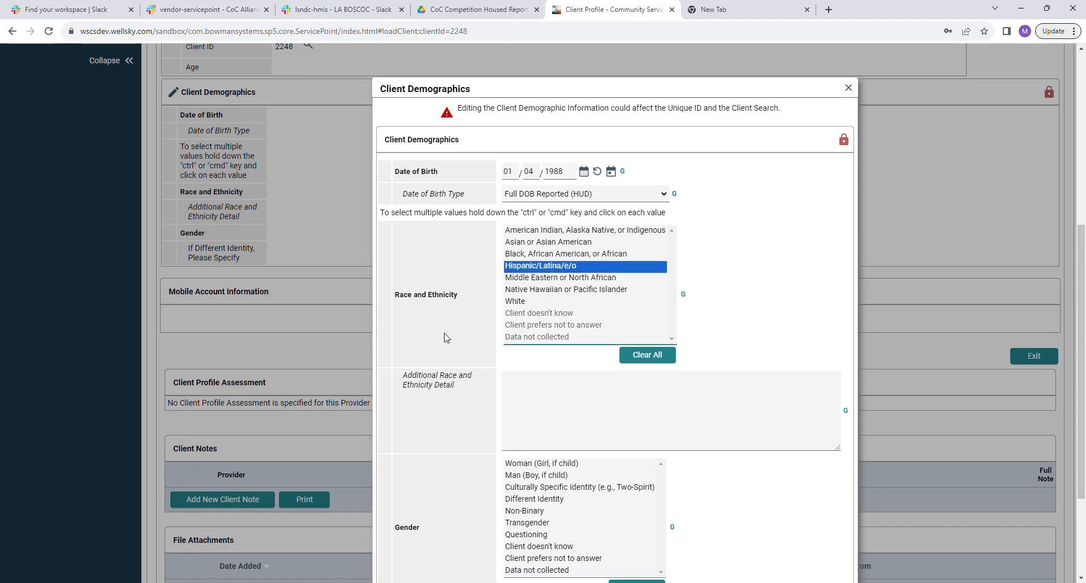
scroll(451, 431, "down", 3)
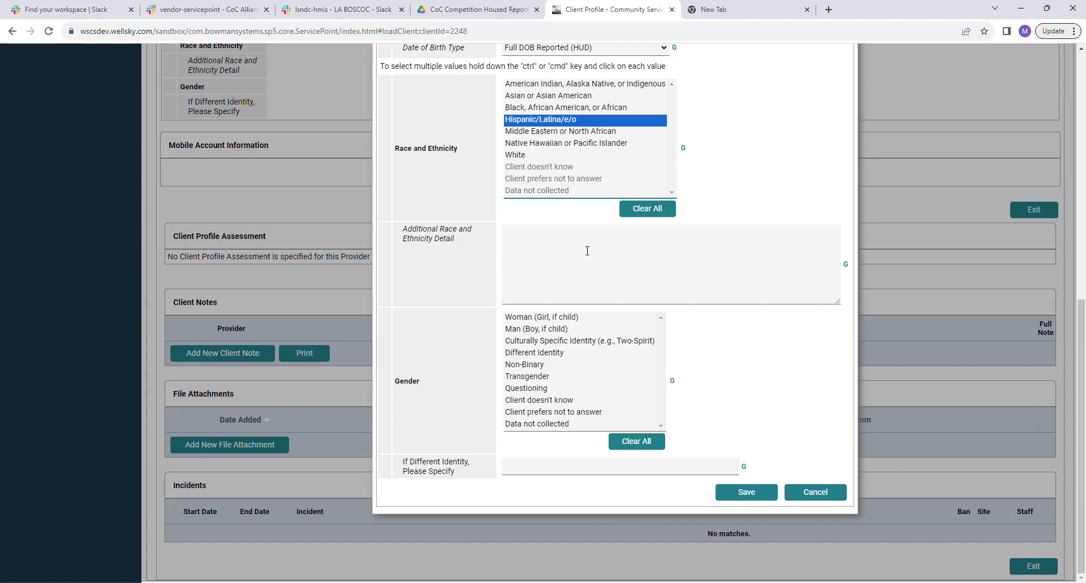
Enter 'test' in the Additional Race and Ethnicity Detail field.
left_click(533, 254)
type("tes")
key("Tab")
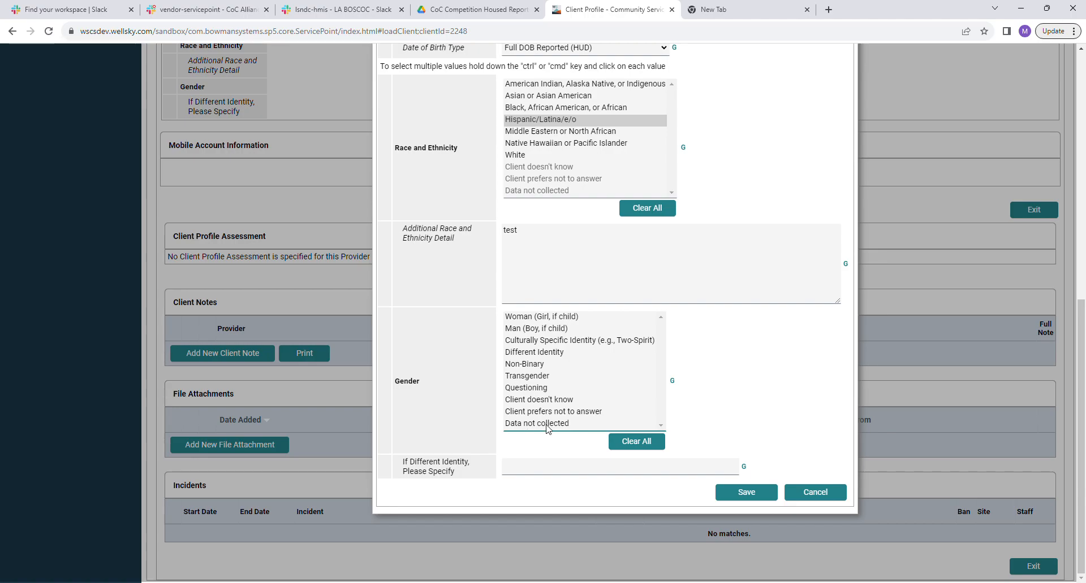
Clear the trial gender selections and set gender to Woman (Girl, if child).
left_click(521, 329)
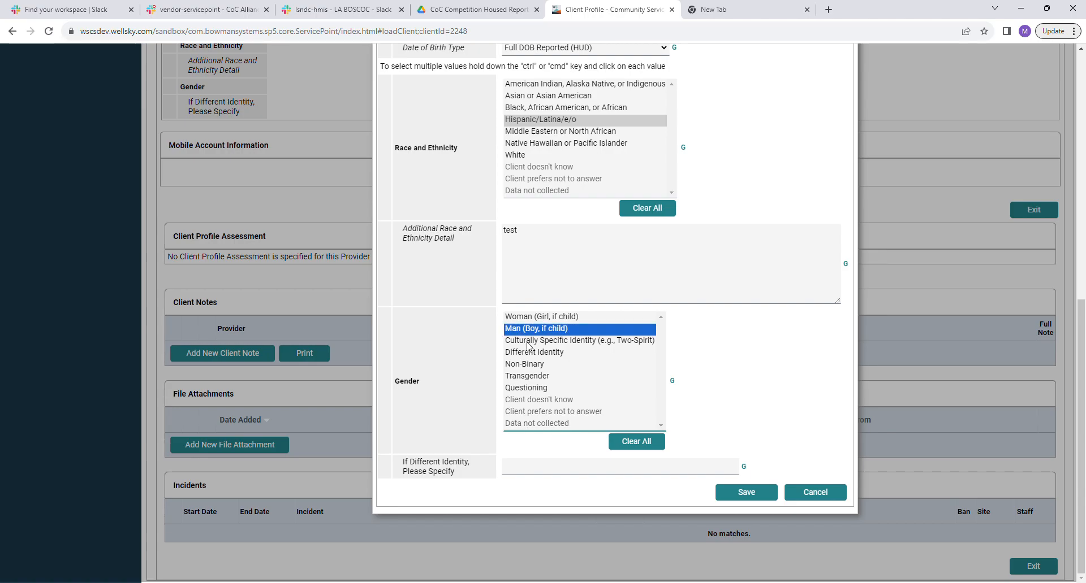
left_click(527, 353, "shift")
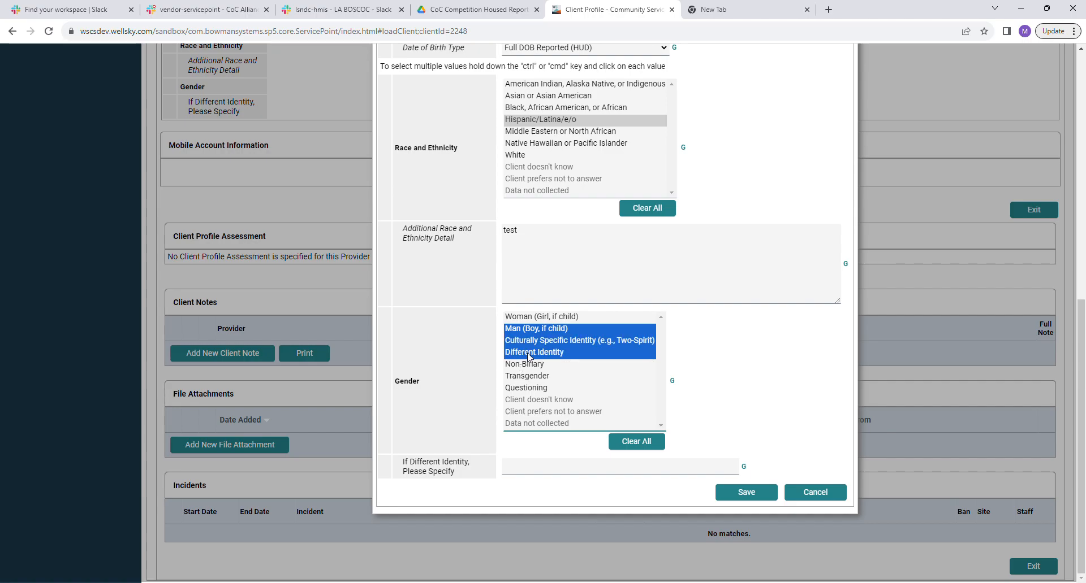
left_click(528, 365)
left_click(534, 353, "ctrl")
left_click(534, 329)
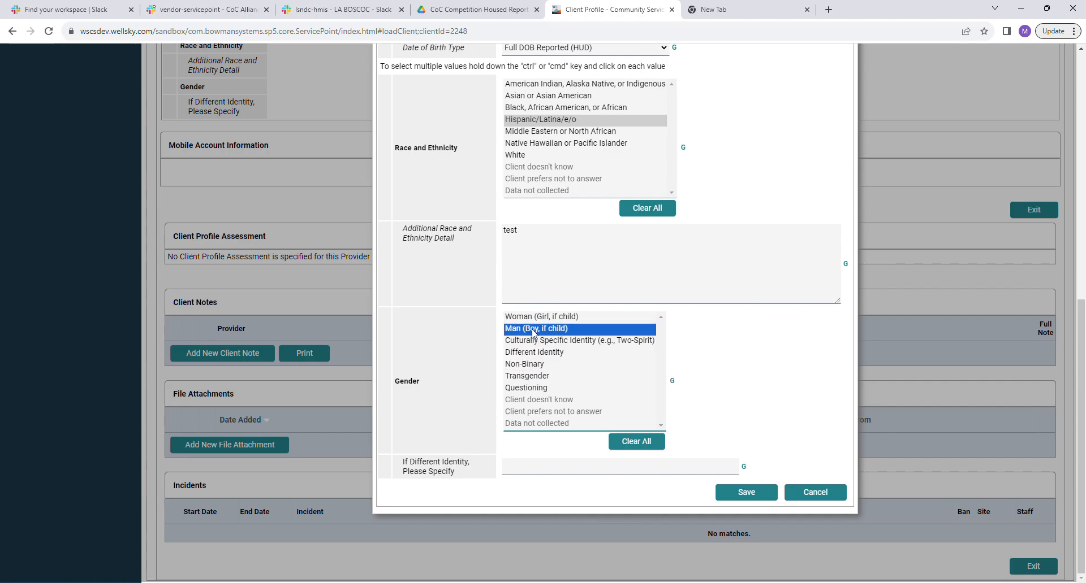
left_click(529, 353, "shift")
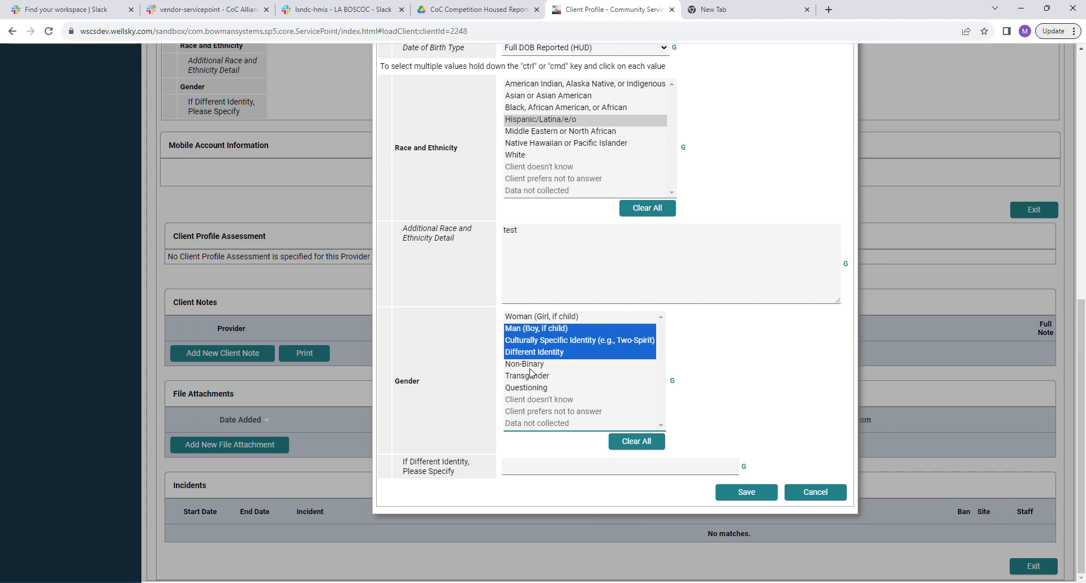
left_click(535, 341)
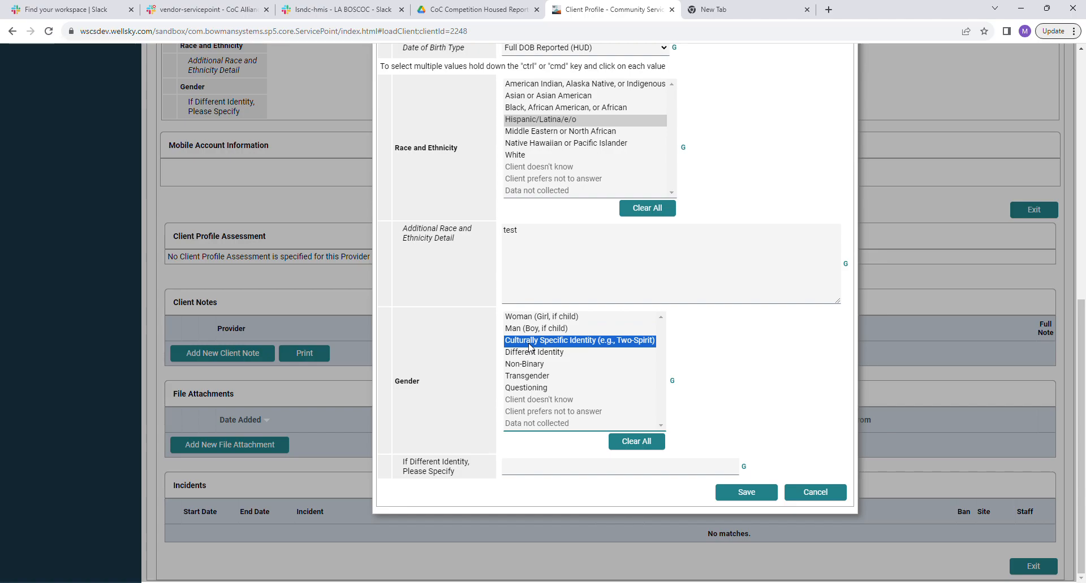
left_click(531, 377, "ctrl")
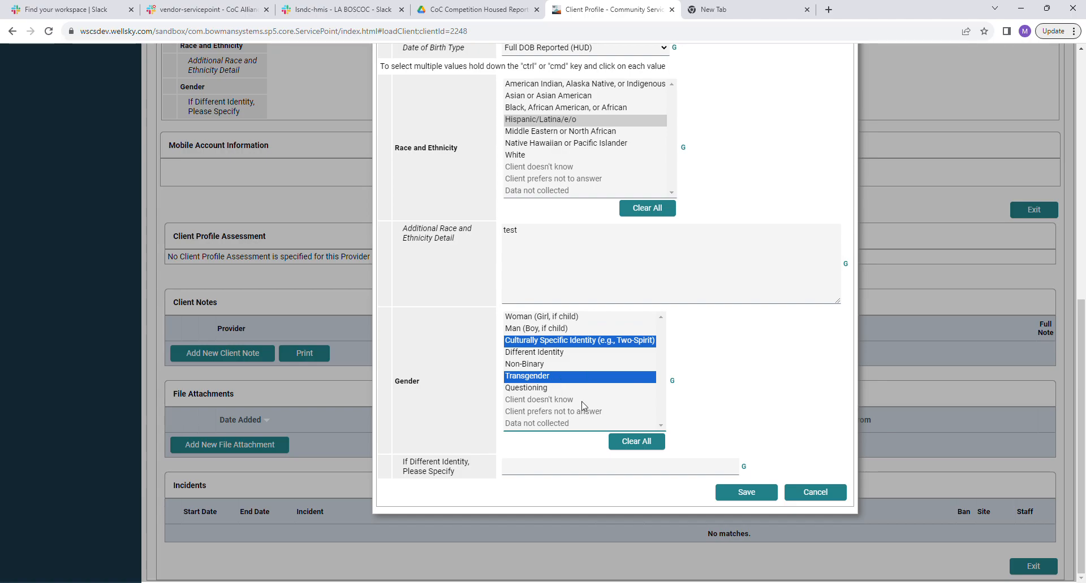
left_click(650, 445)
left_click(537, 317)
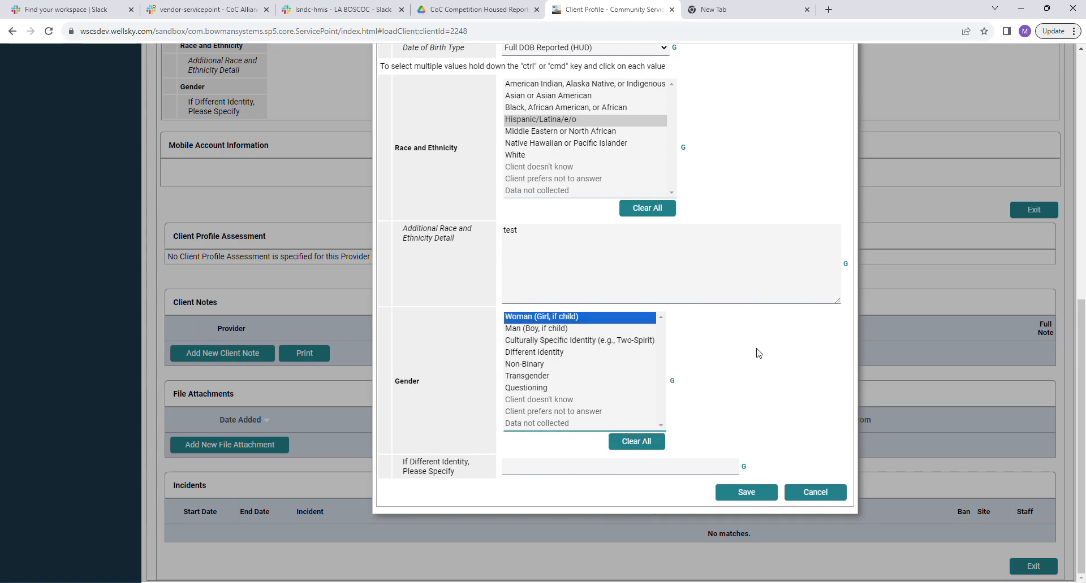
Set race to Hispanic/Latina/e/o only and save the demographics.
left_click(536, 143)
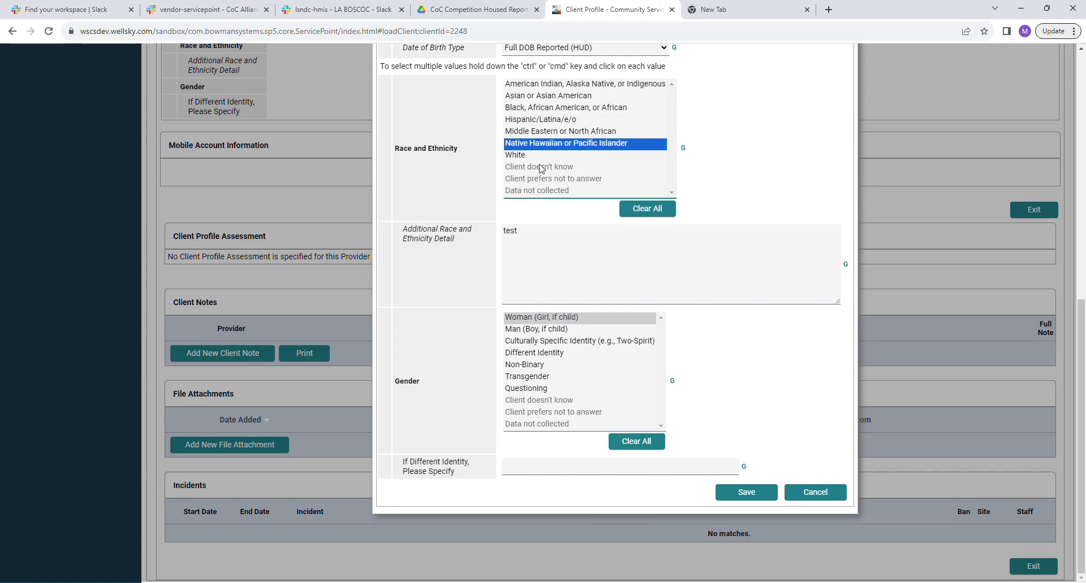
left_click(568, 121, "shift")
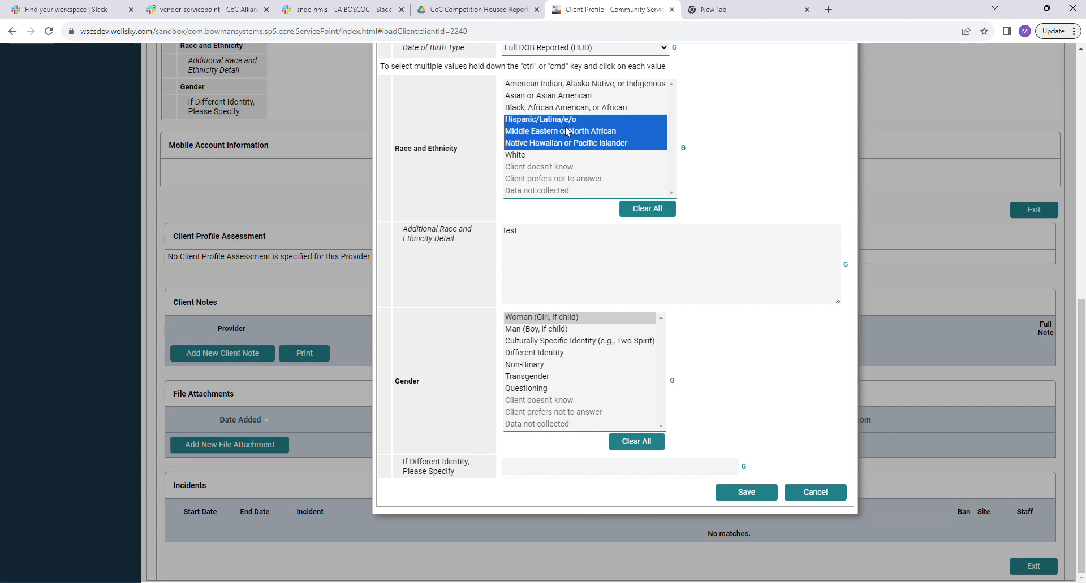
left_click(529, 156)
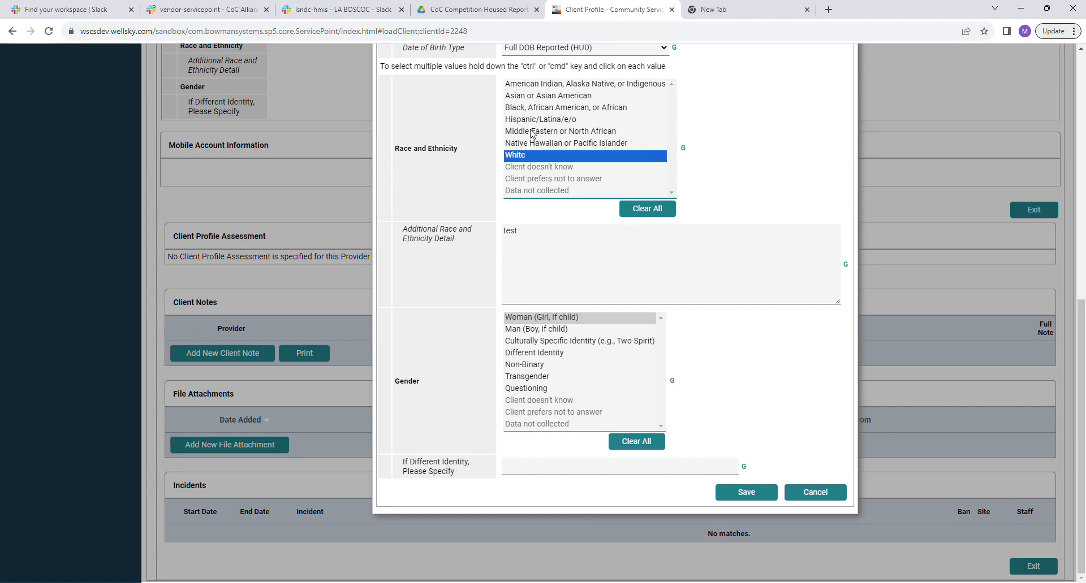
left_click(531, 109, "ctrl")
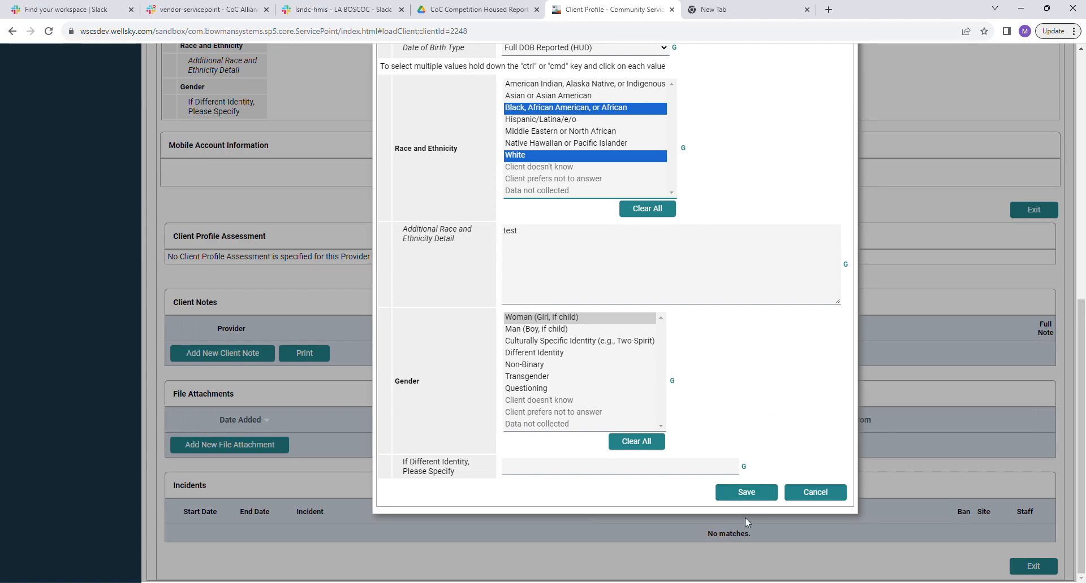
left_click(538, 120)
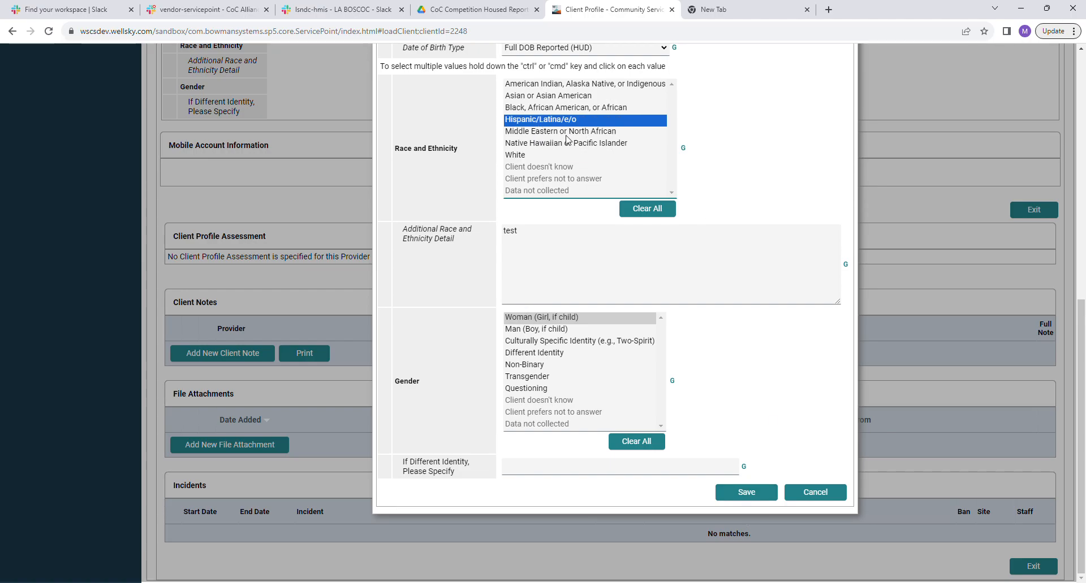
left_click(746, 492)
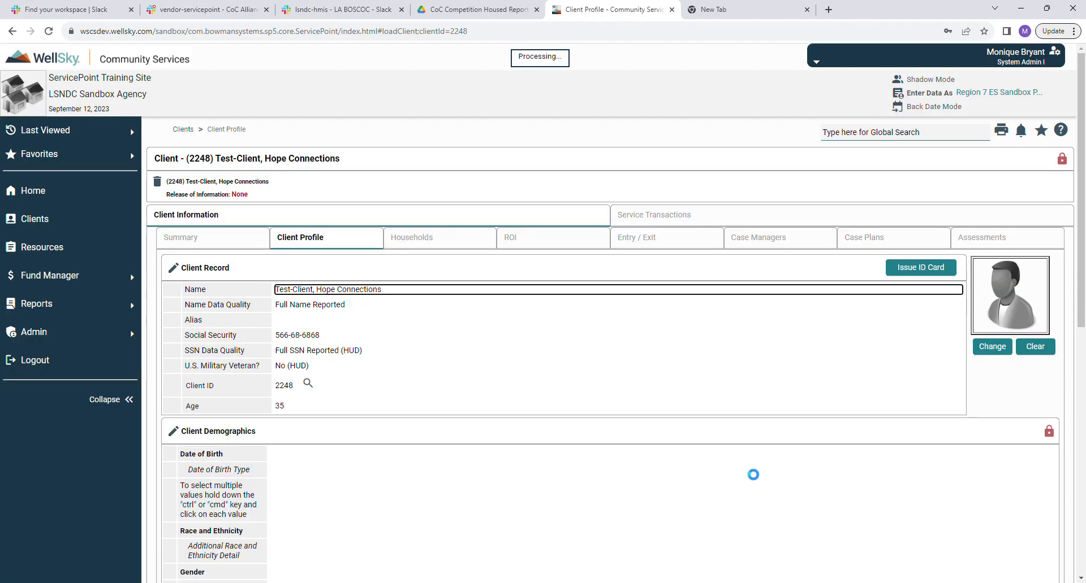
scroll(588, 368, "down", 4)
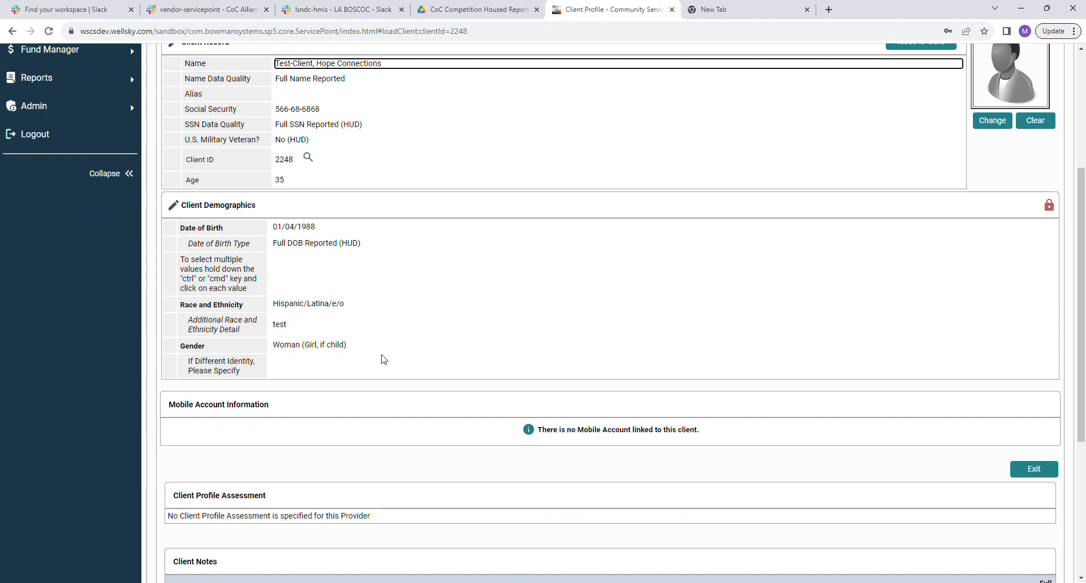
scroll(384, 356, "down", 4)
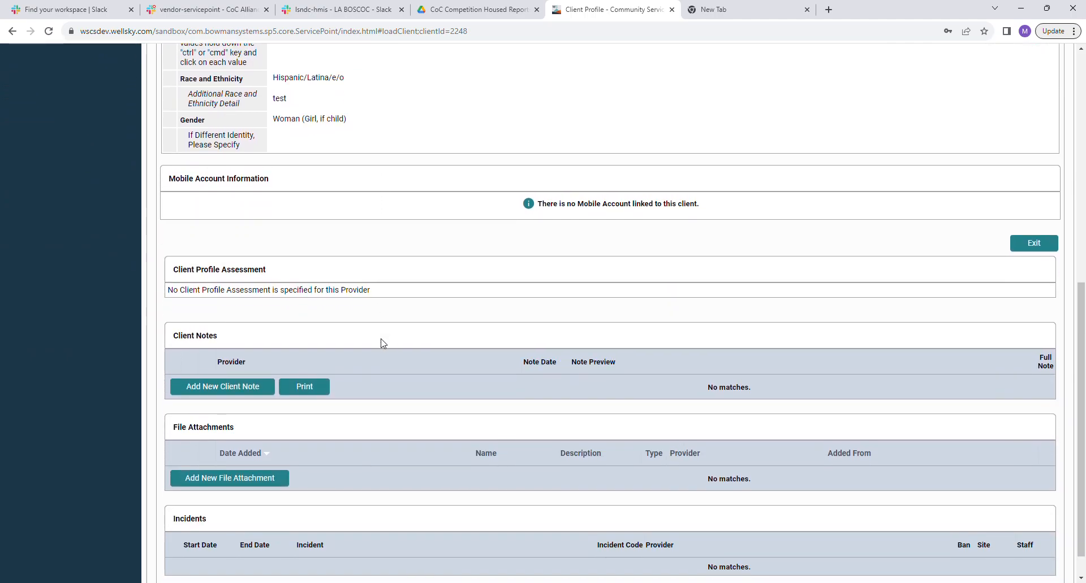
scroll(383, 343, "down", 1)
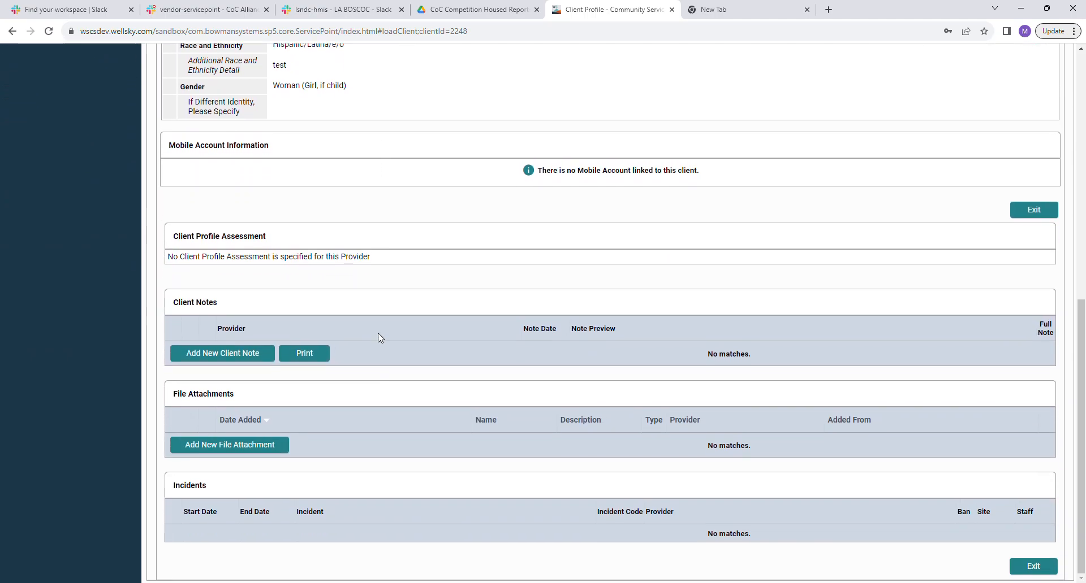
scroll(707, 458, "up", 7)
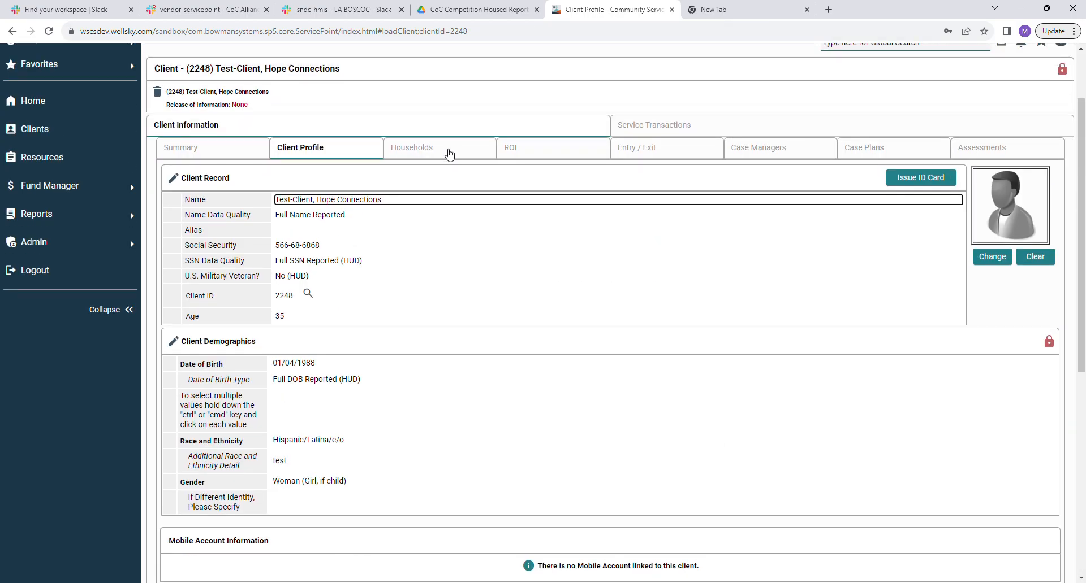
Start a new household of type Other on the Households tab.
left_click(450, 157)
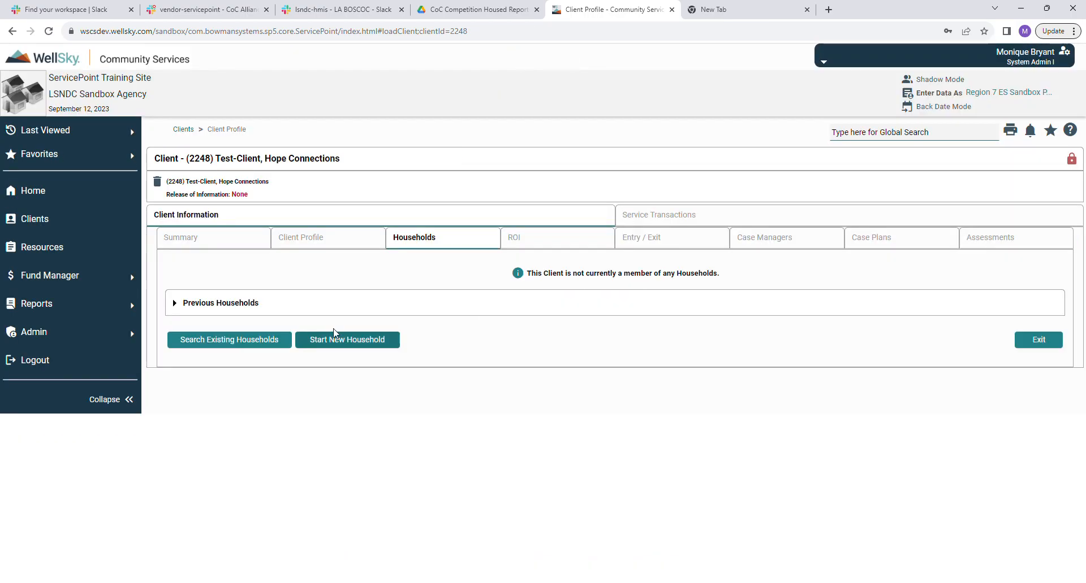
left_click(347, 342)
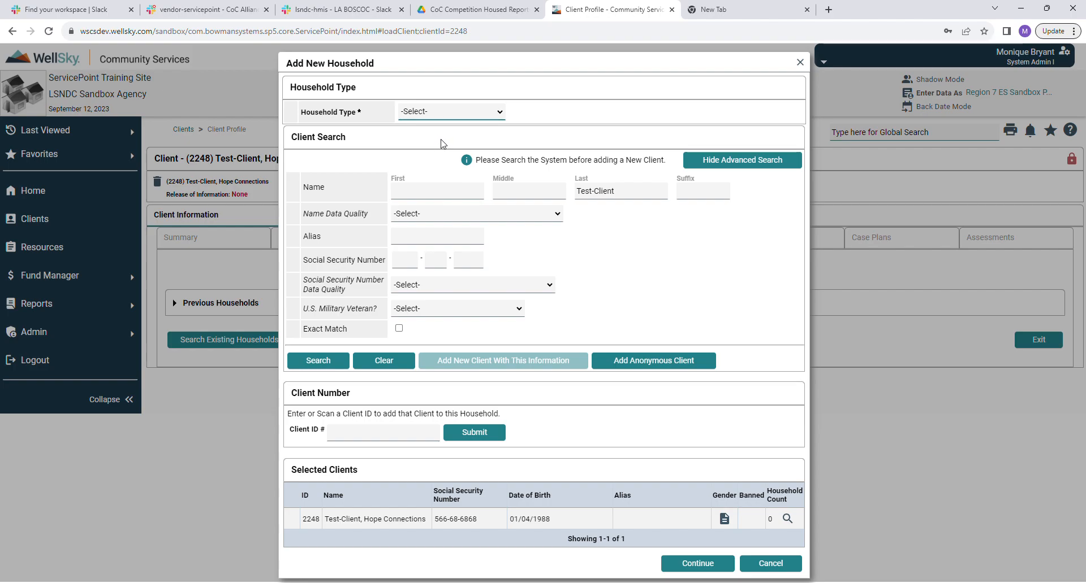
left_click(455, 199)
left_click(708, 566)
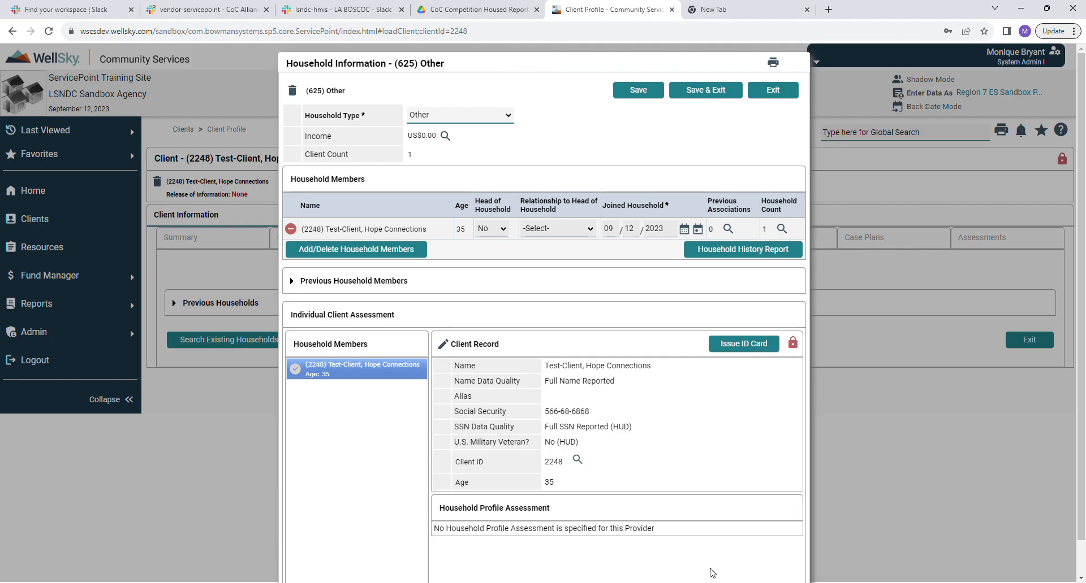
Make the client head of household (Yes) and save the household.
left_click(502, 229)
left_click(494, 247)
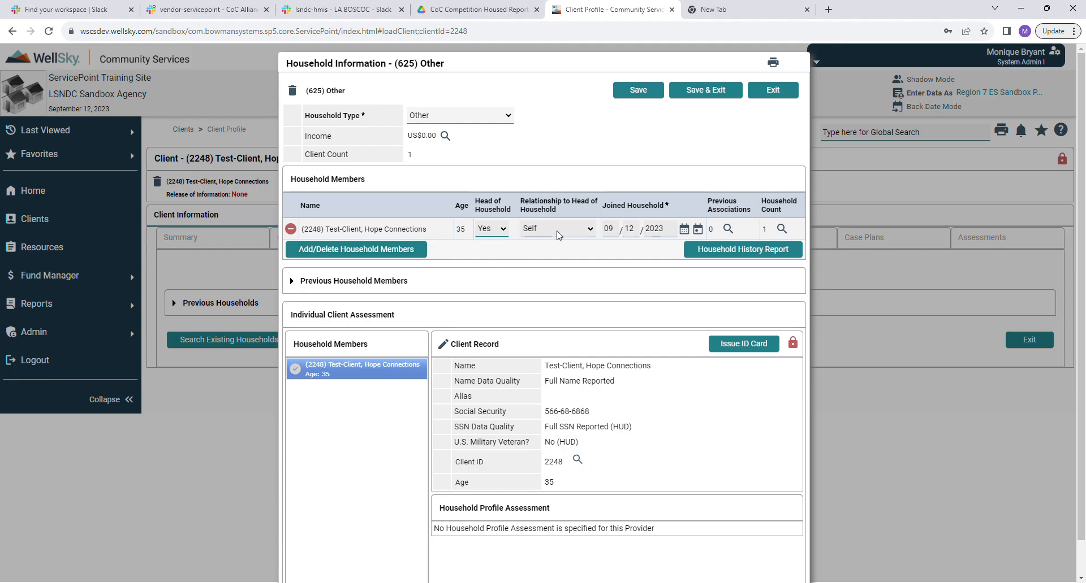
scroll(574, 331, "down", 1)
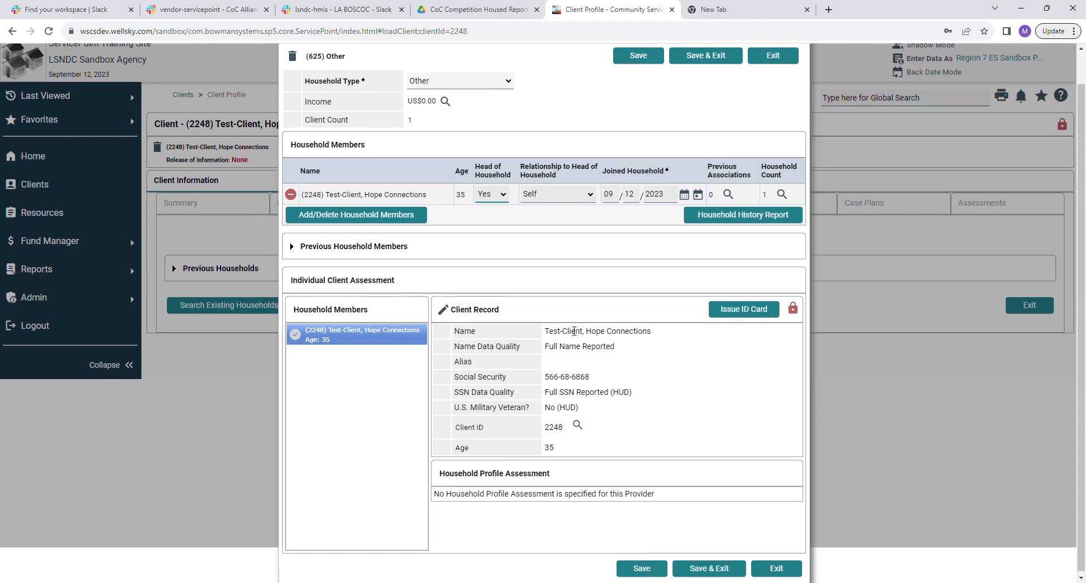
left_click(703, 569)
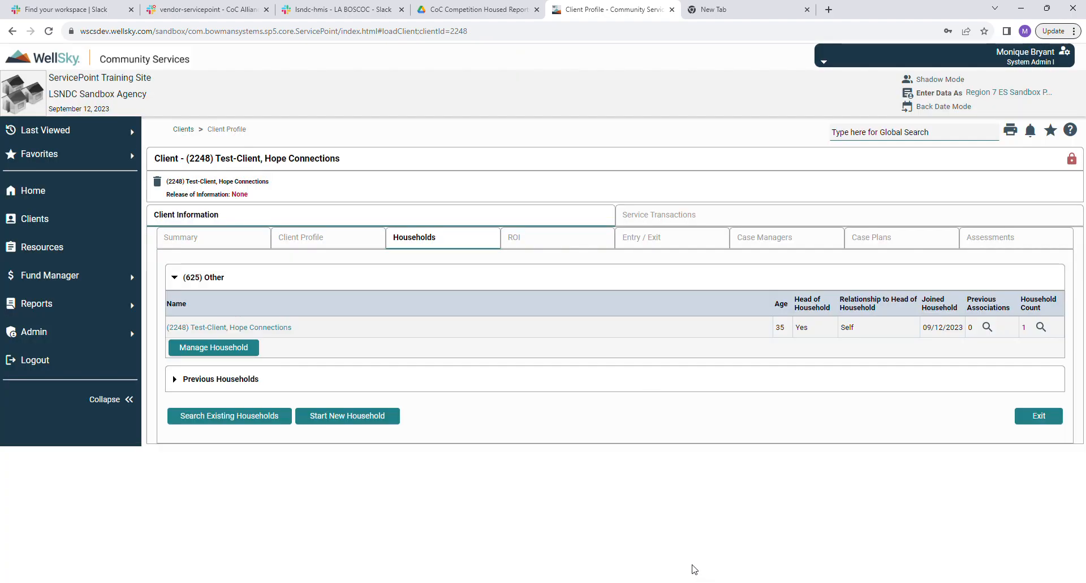
Add a granted release for the (625) Other household ending 09/12/2024.
left_click(553, 243)
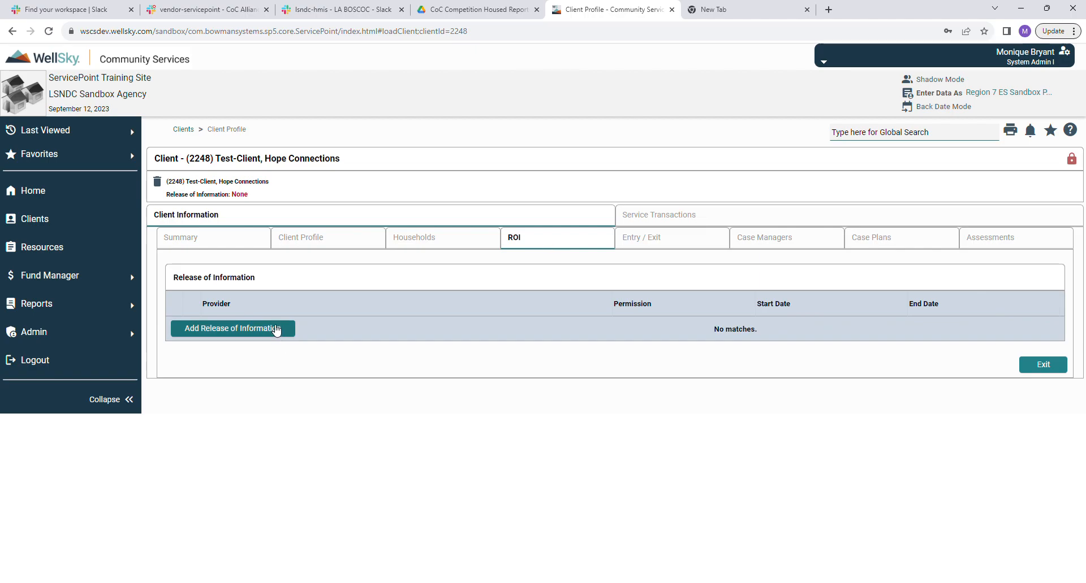
left_click(274, 329)
left_click(366, 169)
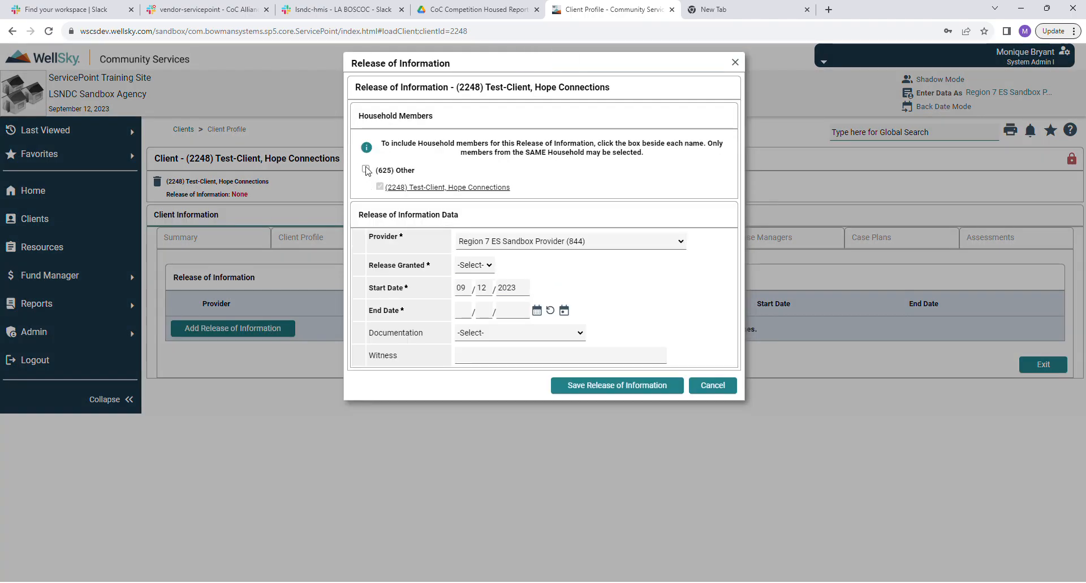
left_click(485, 264)
left_click(476, 292)
left_click(464, 316)
type("09/12/2024")
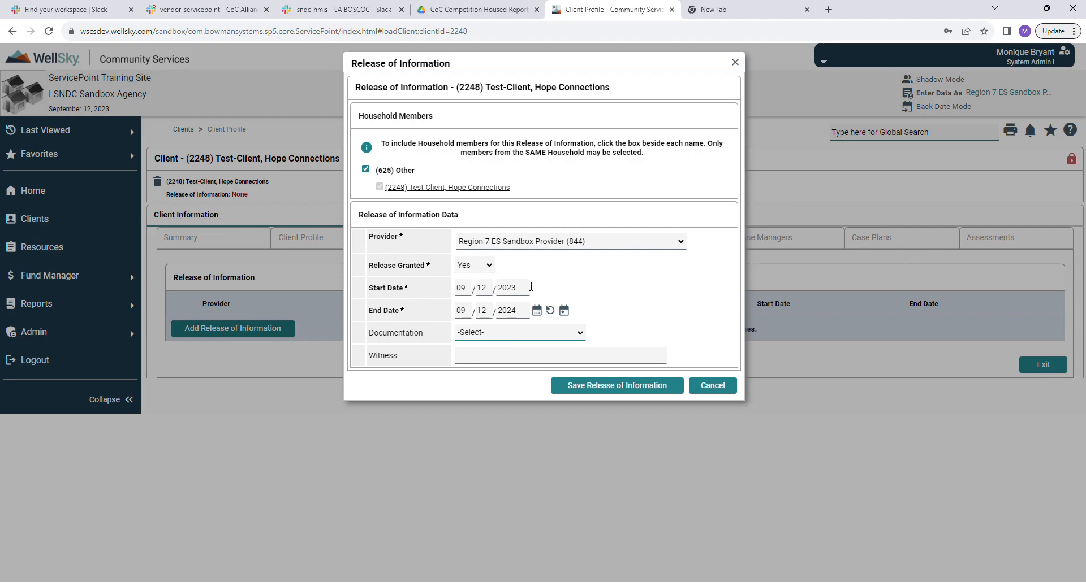
Set documentation to Signed Statement from Client, enter the witness name, and save.
left_click(527, 385)
left_click(474, 356)
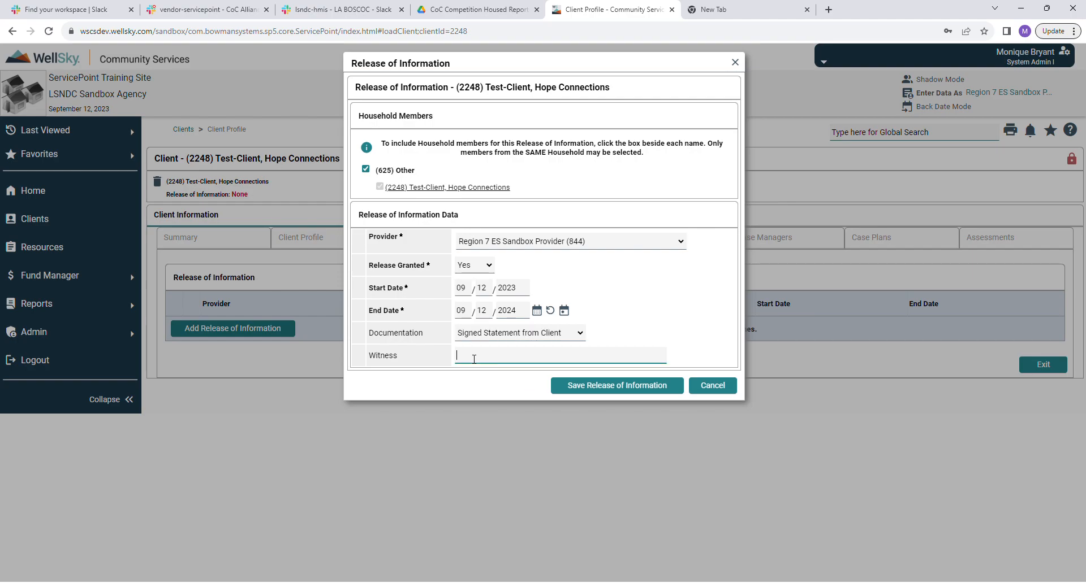
left_click(622, 386)
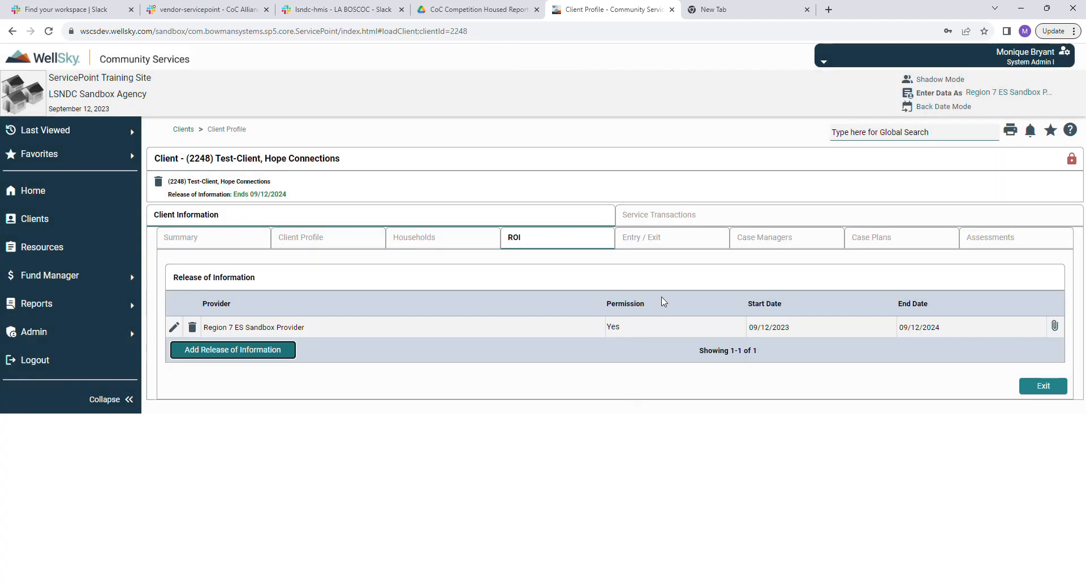
Add a HUD entry/exit including the (625) Other household member and continue to assessment.
left_click(656, 248)
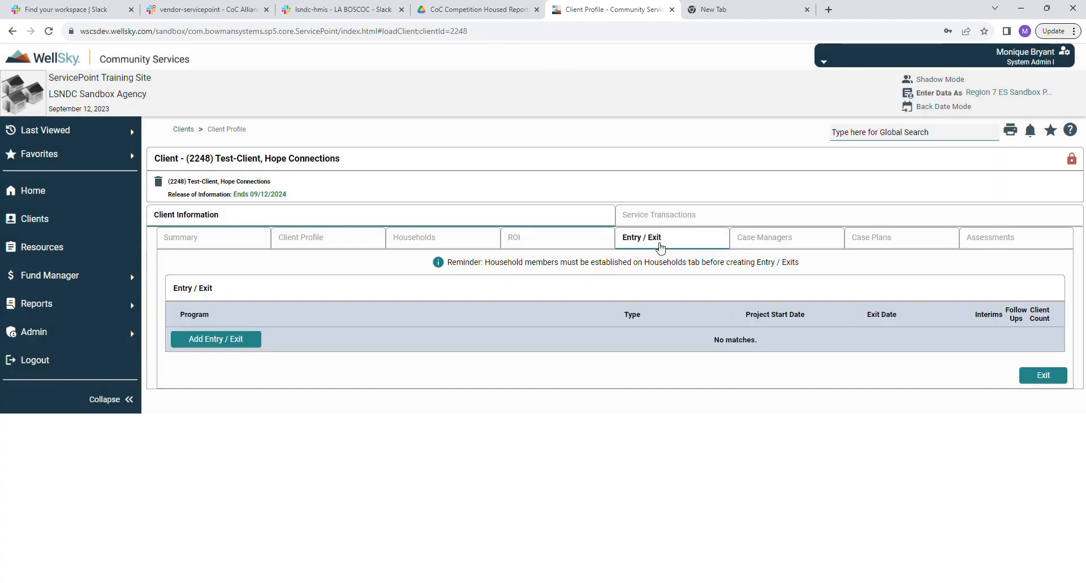
left_click(229, 341)
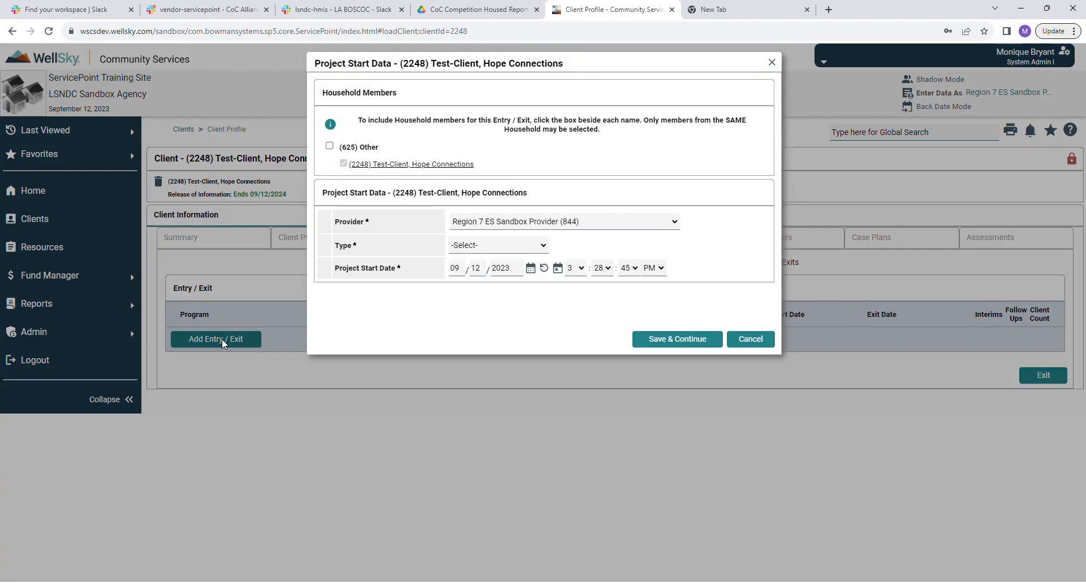
left_click(330, 147)
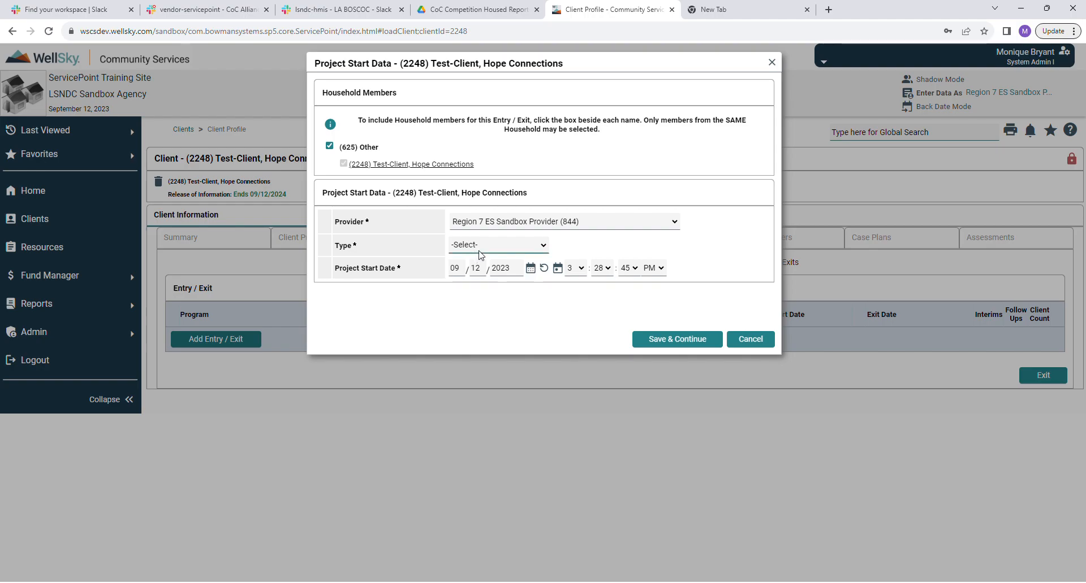
left_click(481, 280)
left_click(684, 339)
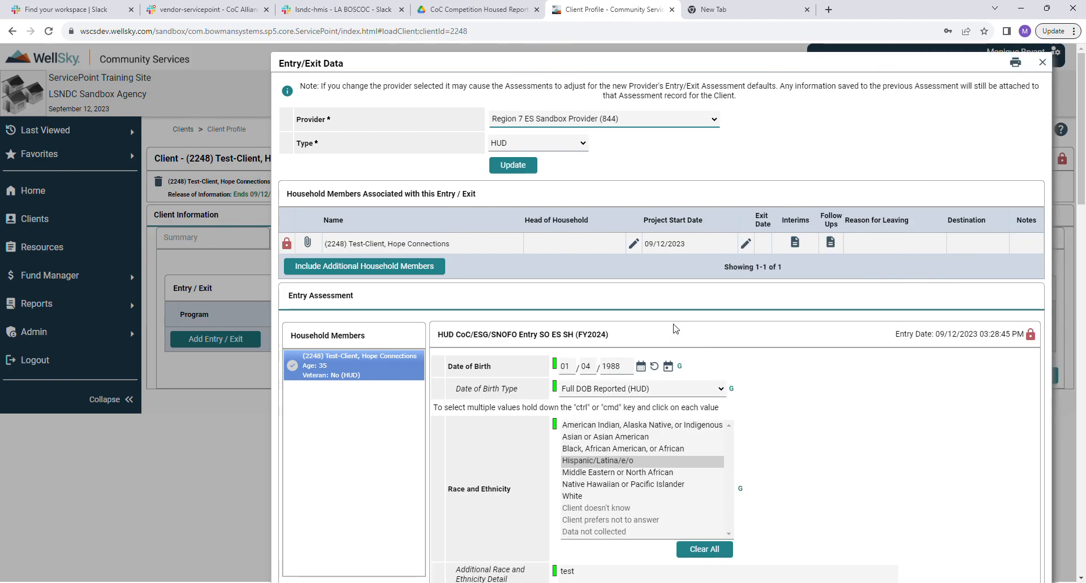
scroll(885, 365, "down", 3)
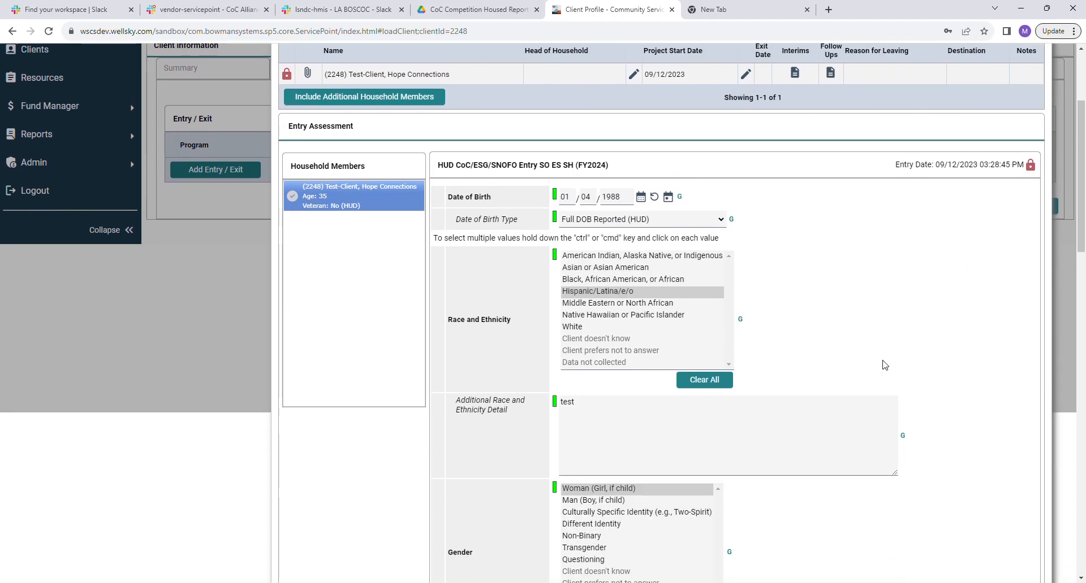
scroll(944, 304, "up", 3)
scroll(944, 303, "down", 6)
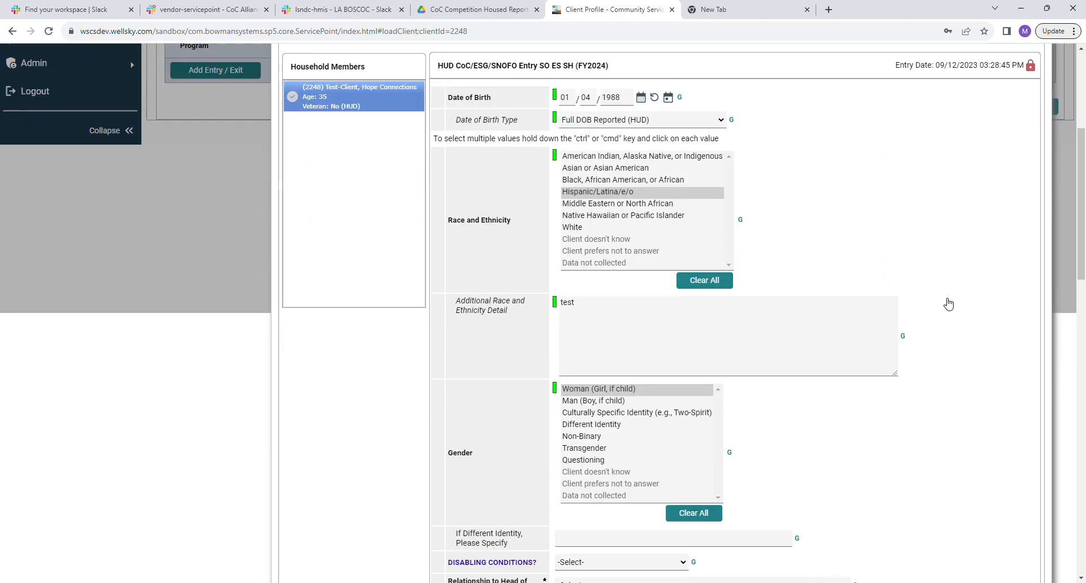
scroll(944, 304, "down", 2)
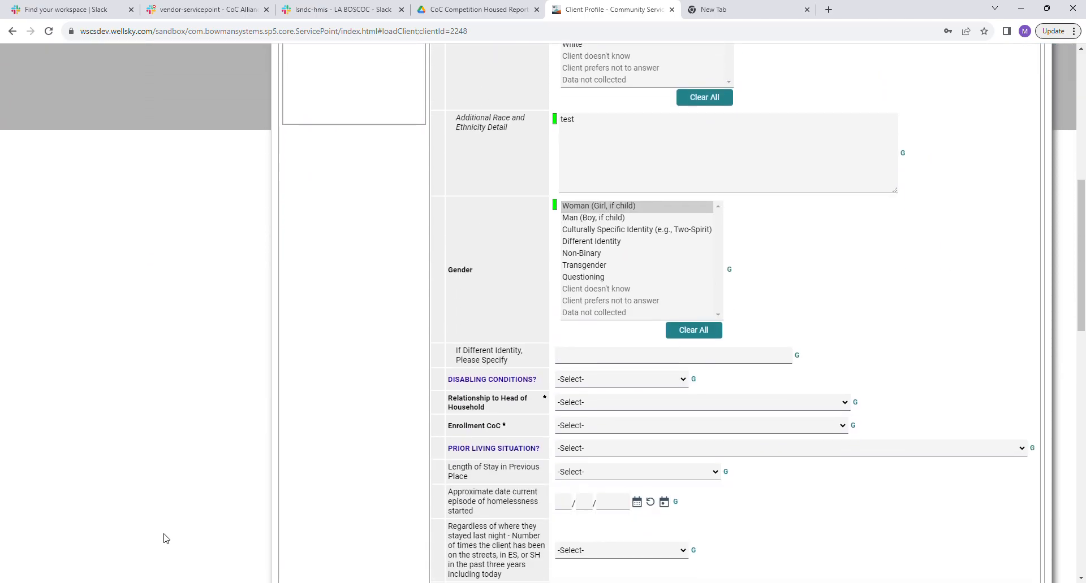
scroll(280, 409, "up", 5)
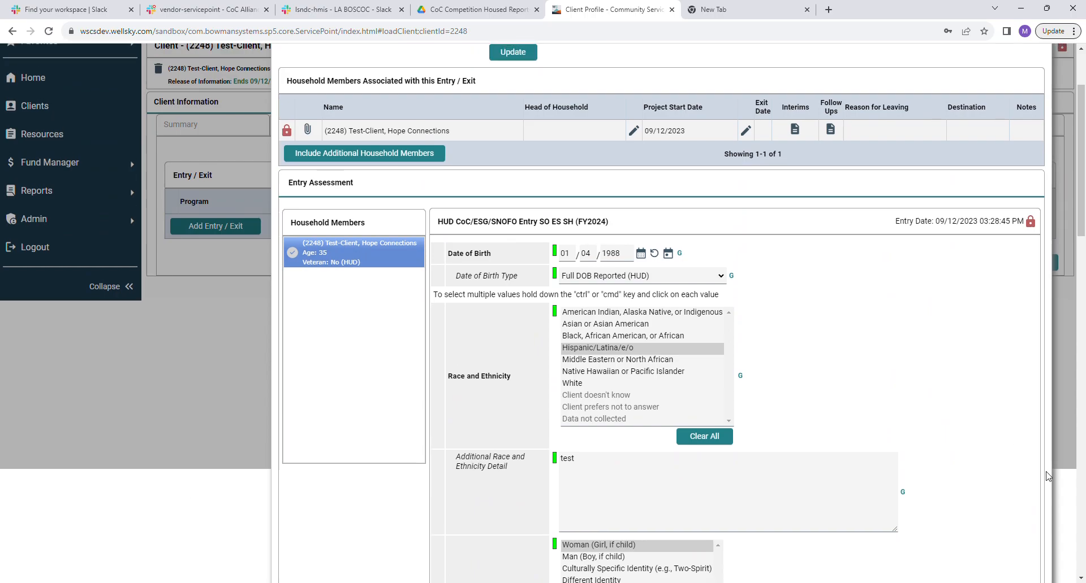
scroll(972, 381, "down", 6)
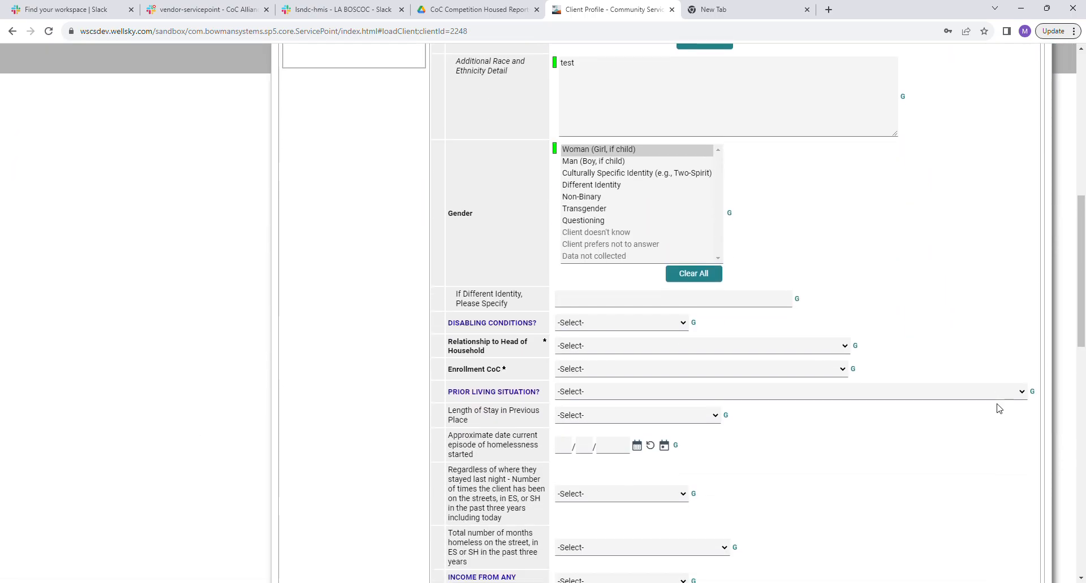
scroll(998, 408, "down", 3)
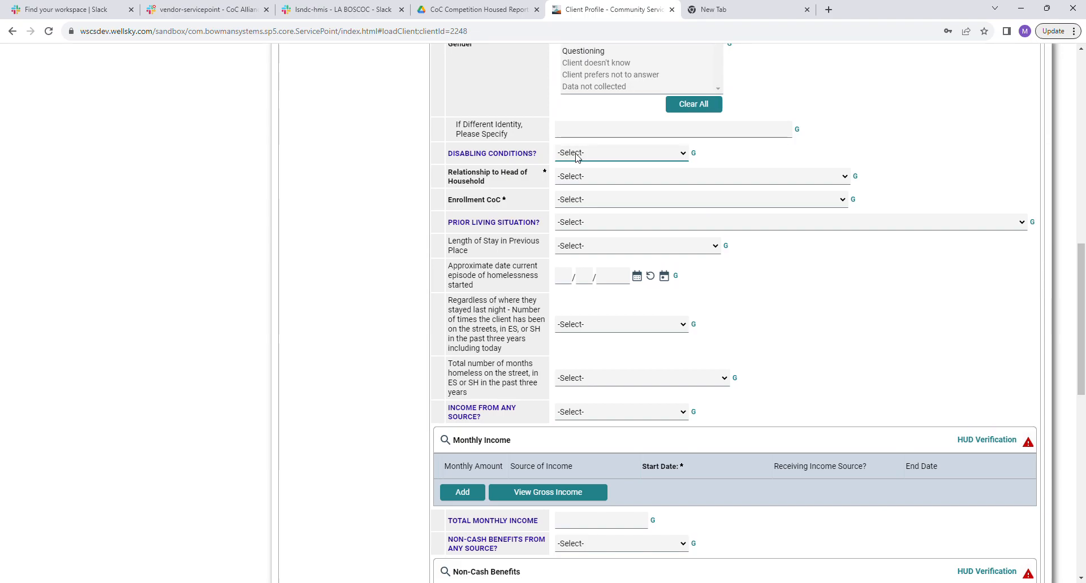
Set disabling conditions to Yes (HUD), relationship to head of household to Self, and enrollment CoC to LA-502.
left_click(573, 175)
left_click(579, 180)
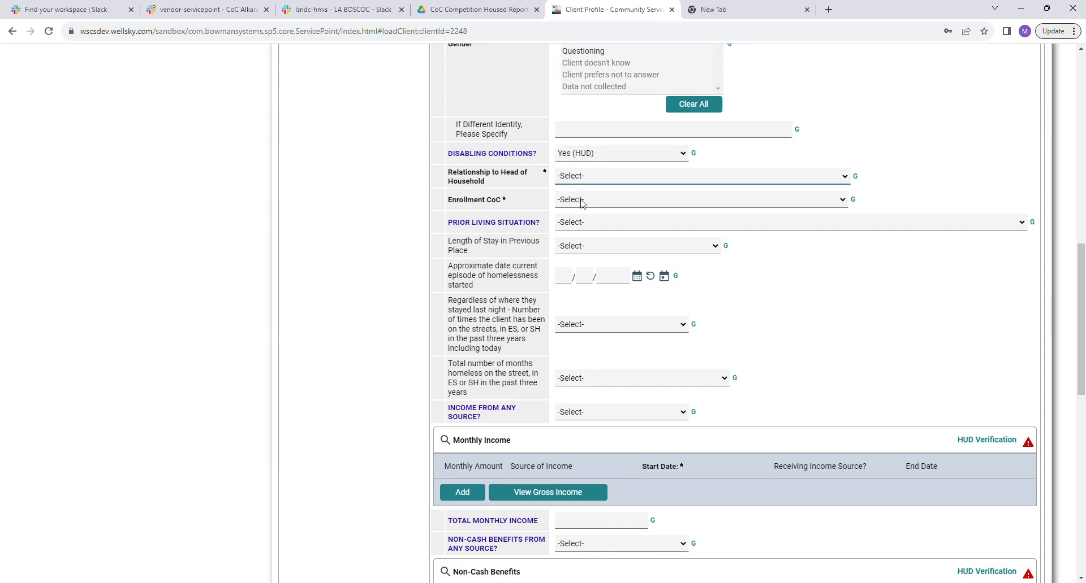
left_click(582, 203)
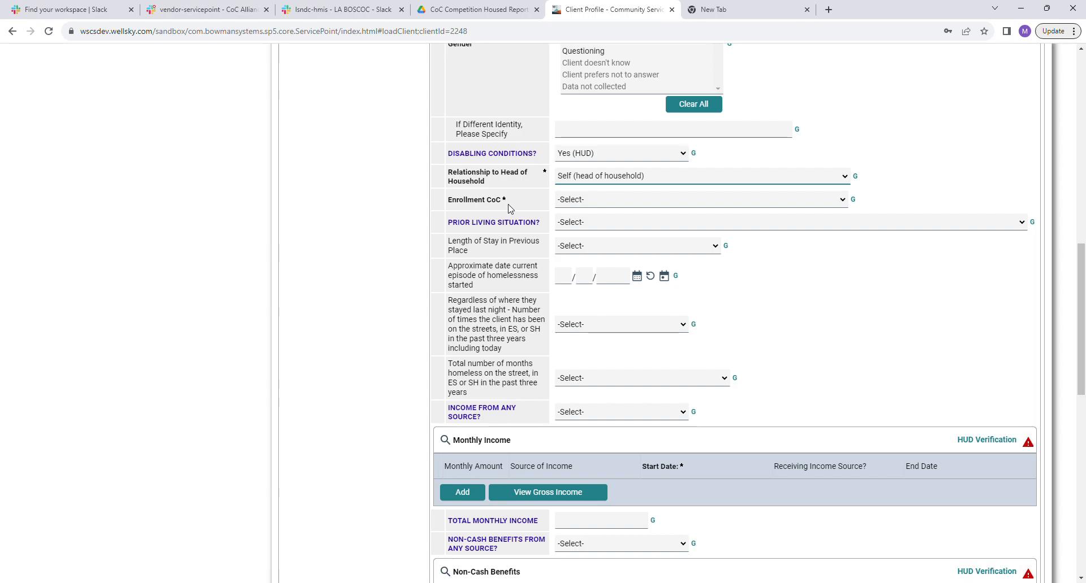
left_click(571, 207)
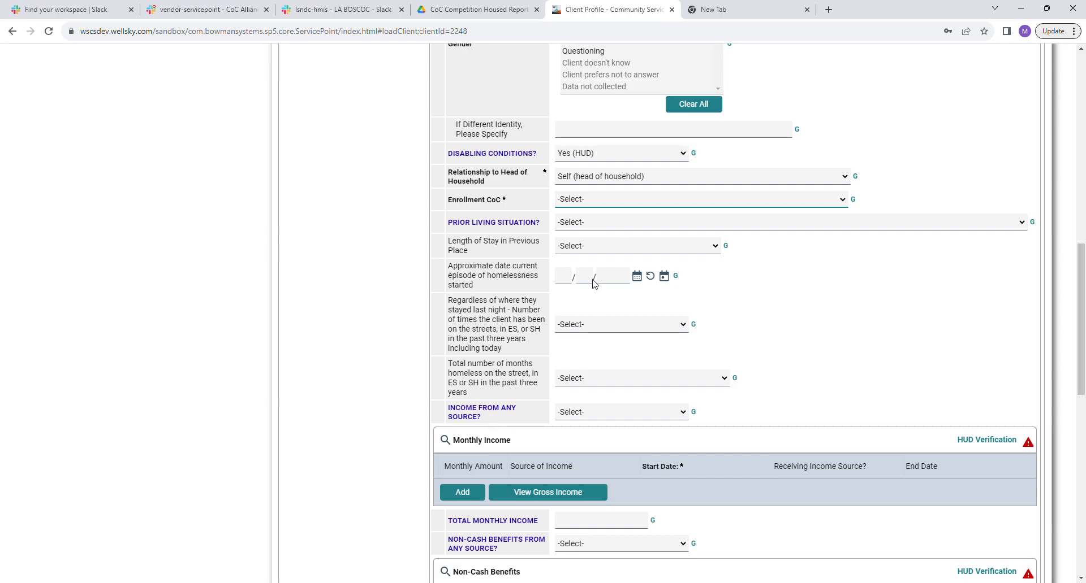
left_click(604, 341)
scroll(984, 291, "down", 2)
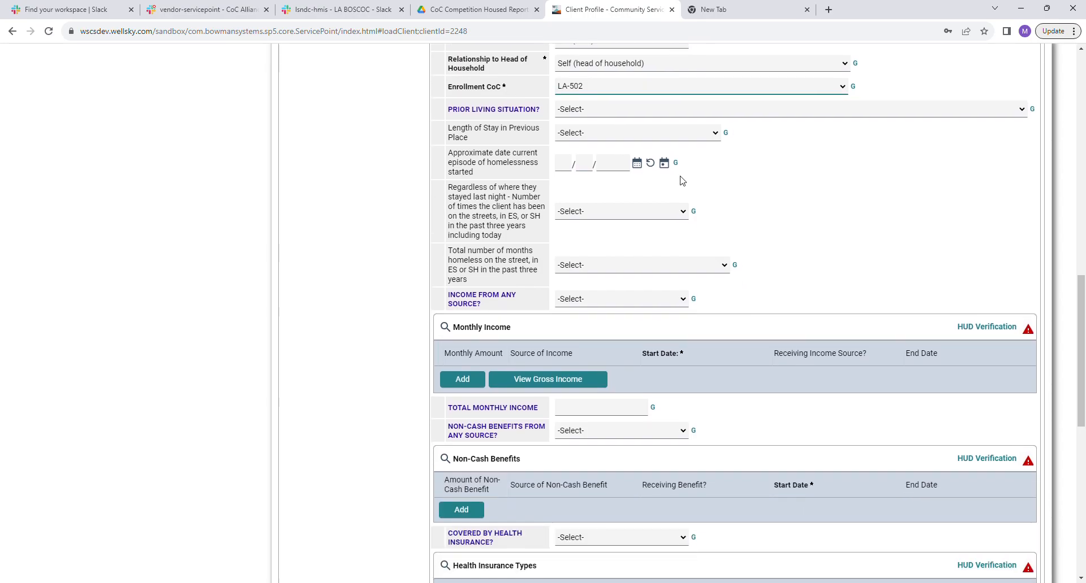
left_click(583, 112)
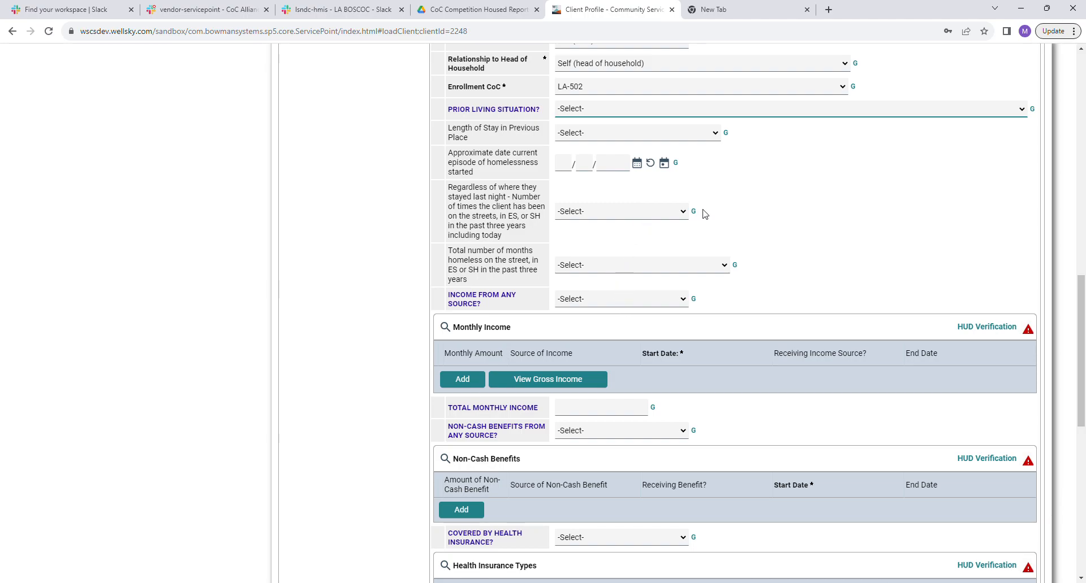
Set prior living situation to a place not meant for habitation, with a two-to-six-night stay and a homelessness start date of 09/09/2023.
key("p")
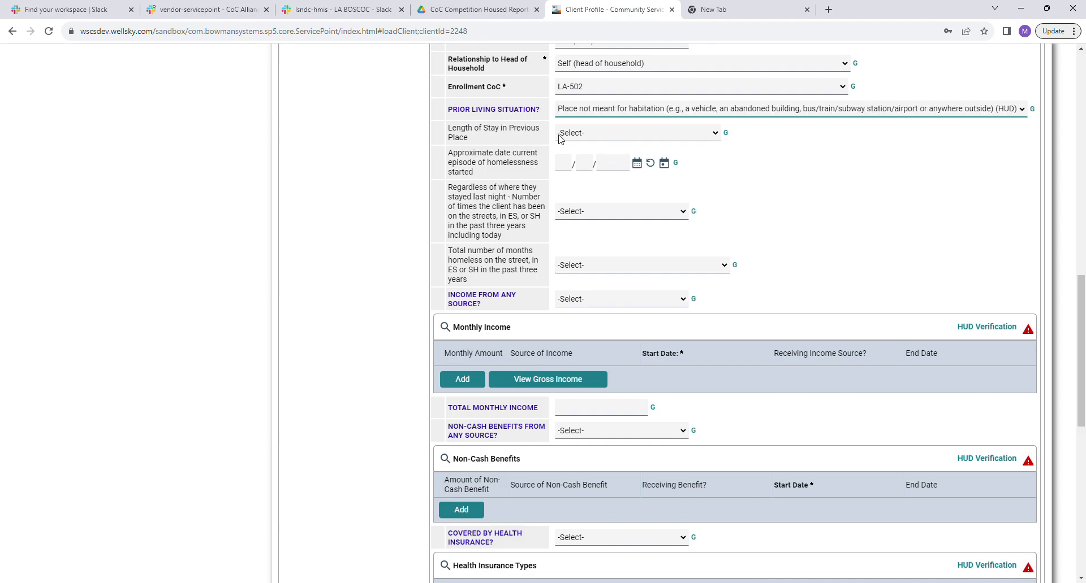
key("Tab")
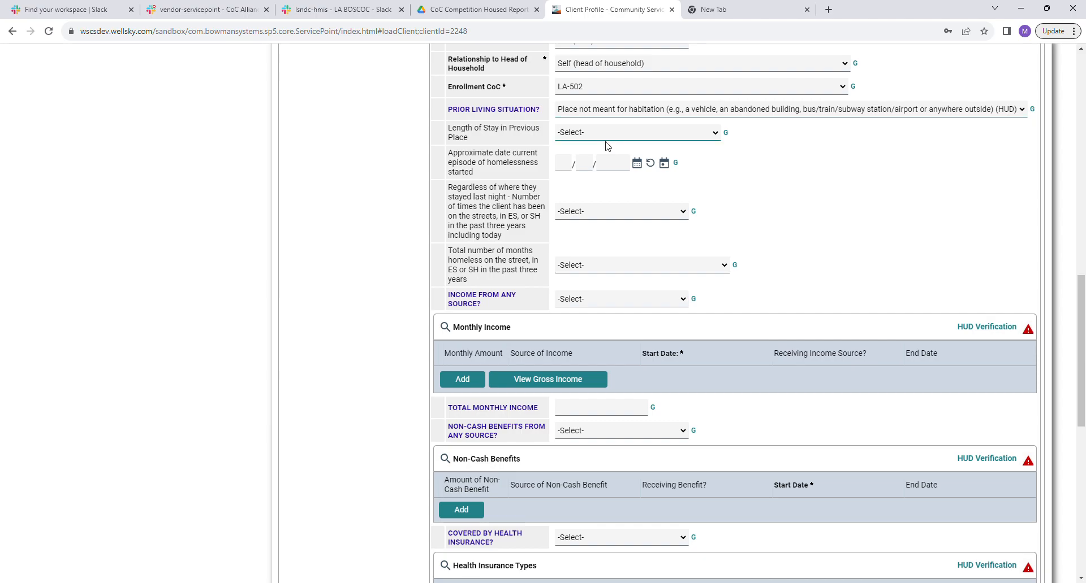
left_click(602, 175)
left_click(565, 168)
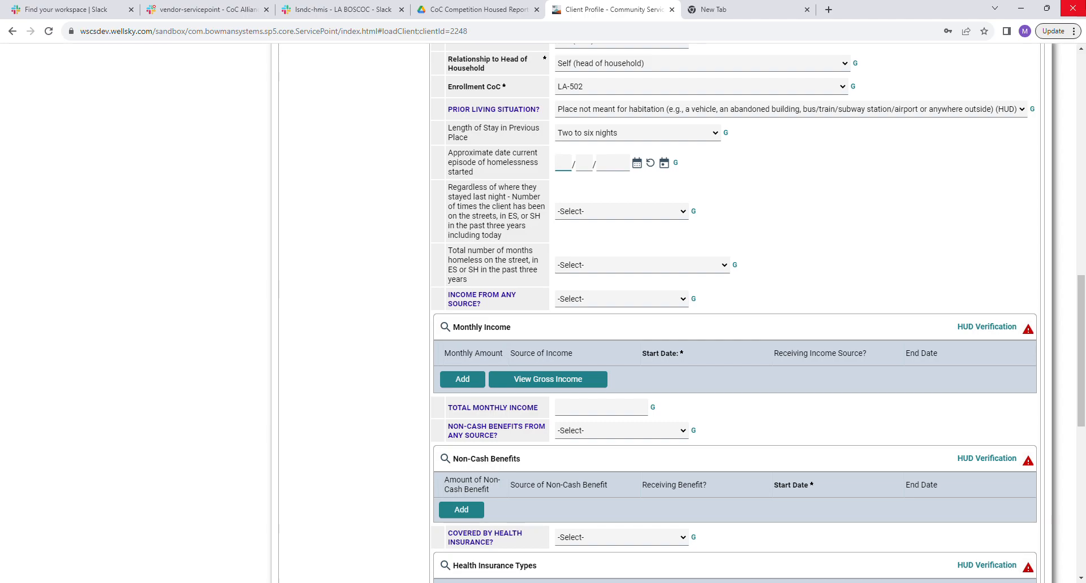
type("09/09/2023")
Answer homeless one time in three years, one month total, and income from any source No.
left_click(562, 210)
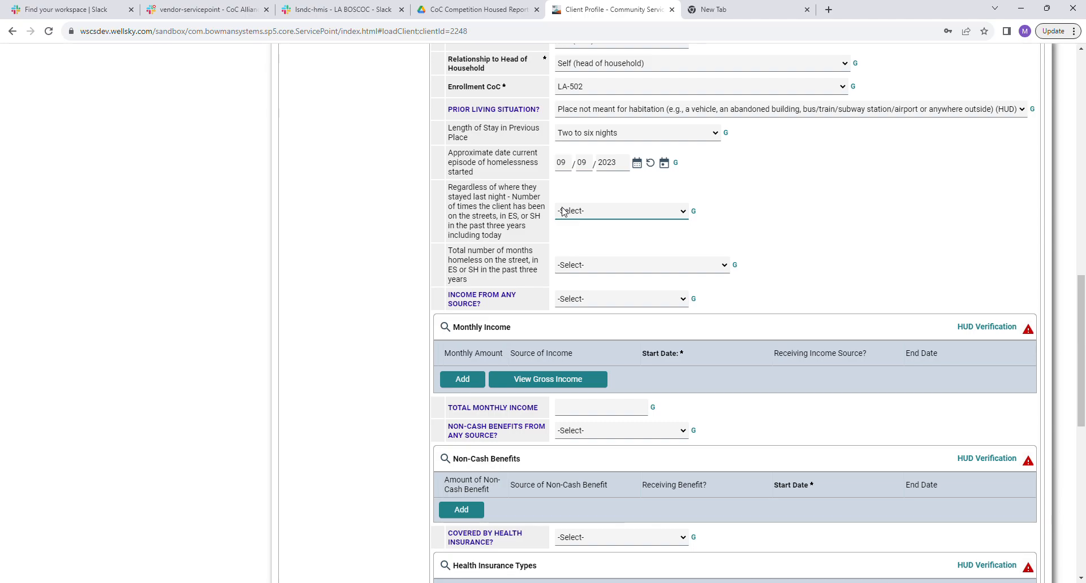
left_click(592, 243)
left_click(585, 270)
left_click(589, 291)
scroll(845, 251, "down", 1)
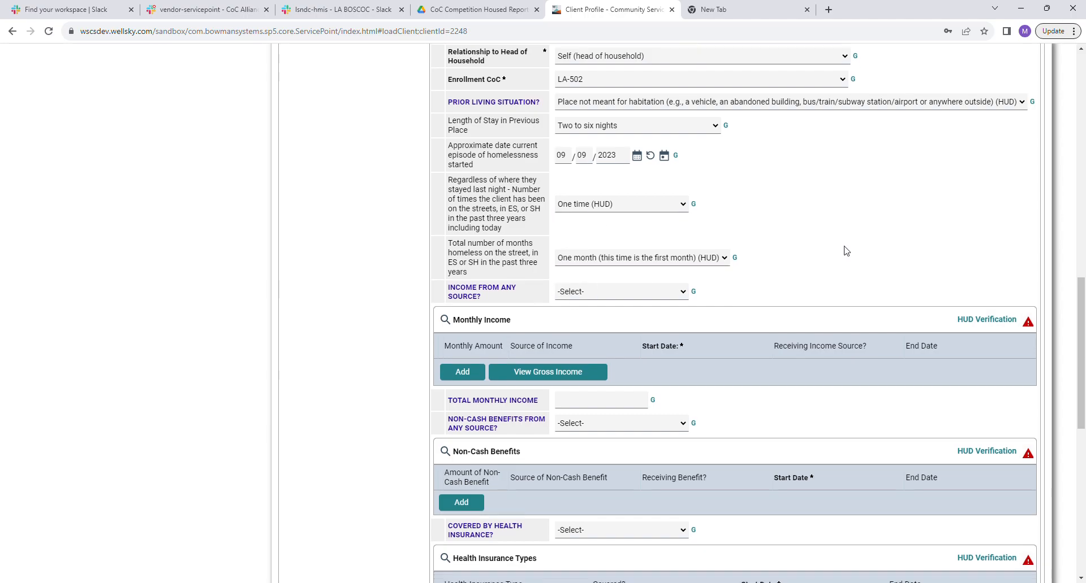
scroll(845, 251, "down", 2)
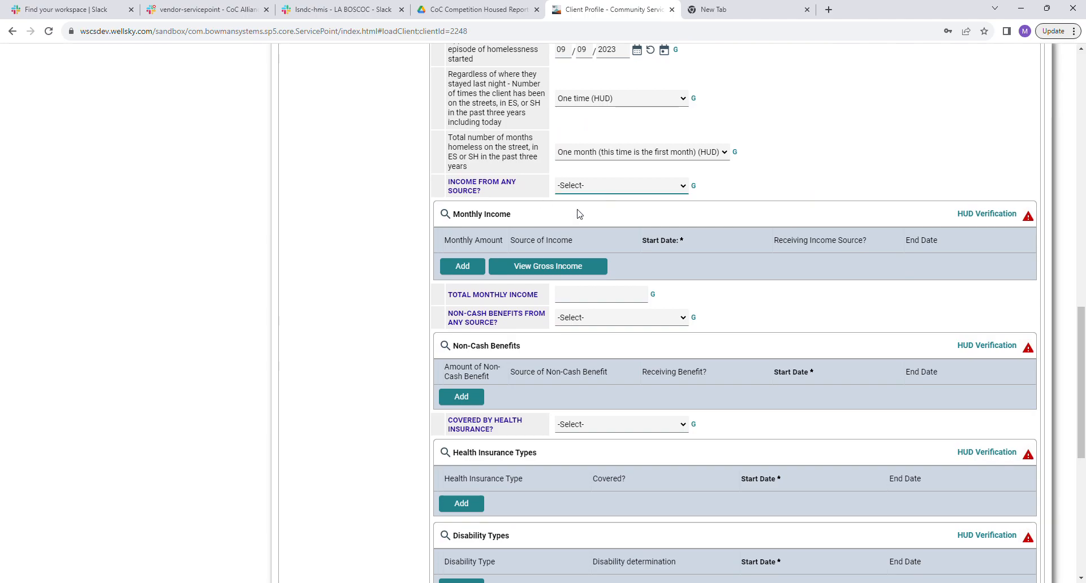
left_click(580, 223)
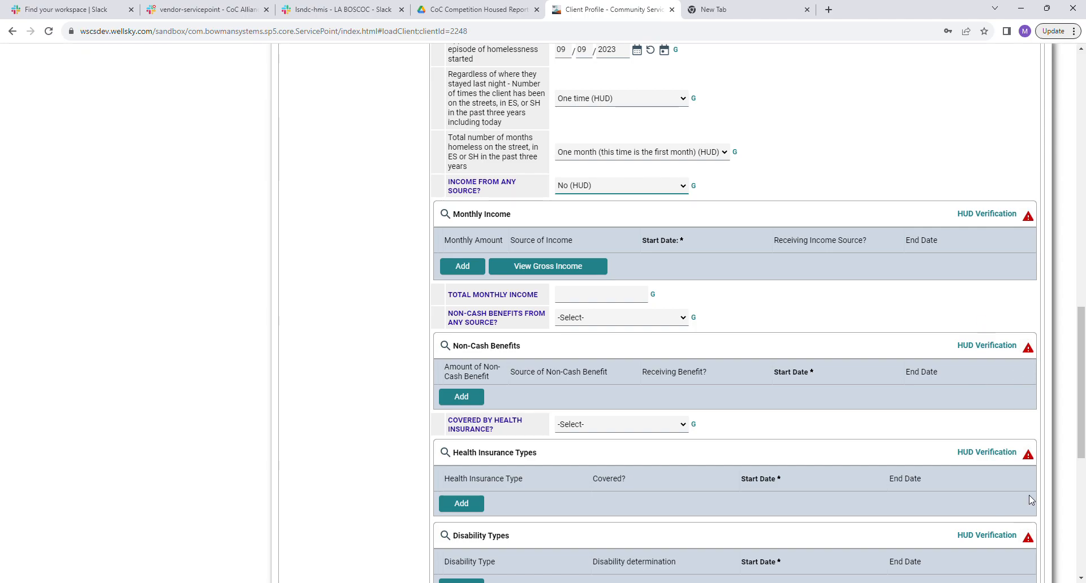
Verify every monthly income source as No in the Monthly Income HUD Verification.
left_click(989, 216)
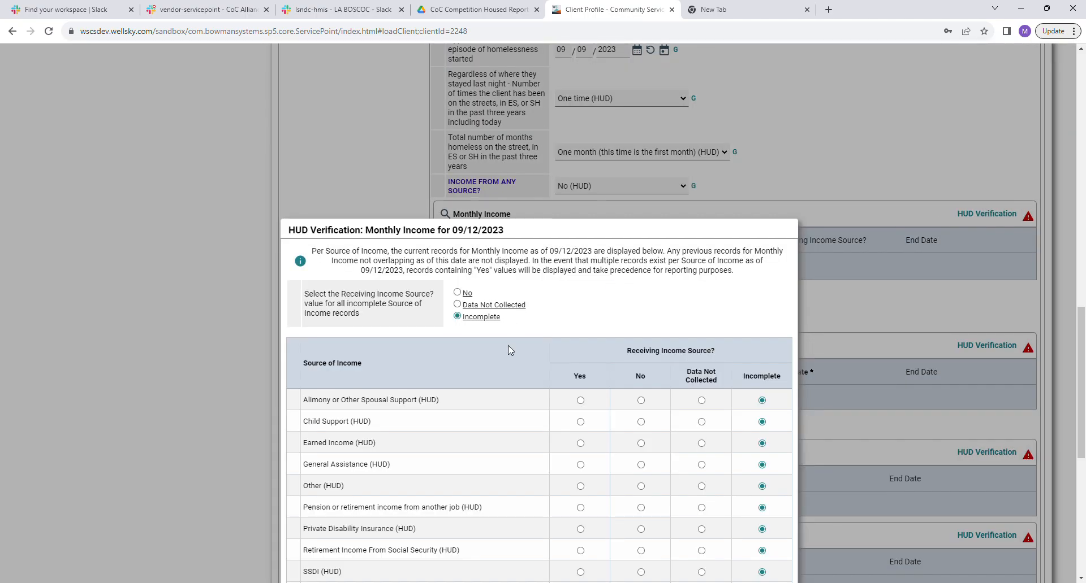
left_click(458, 294)
scroll(603, 315, "down", 6)
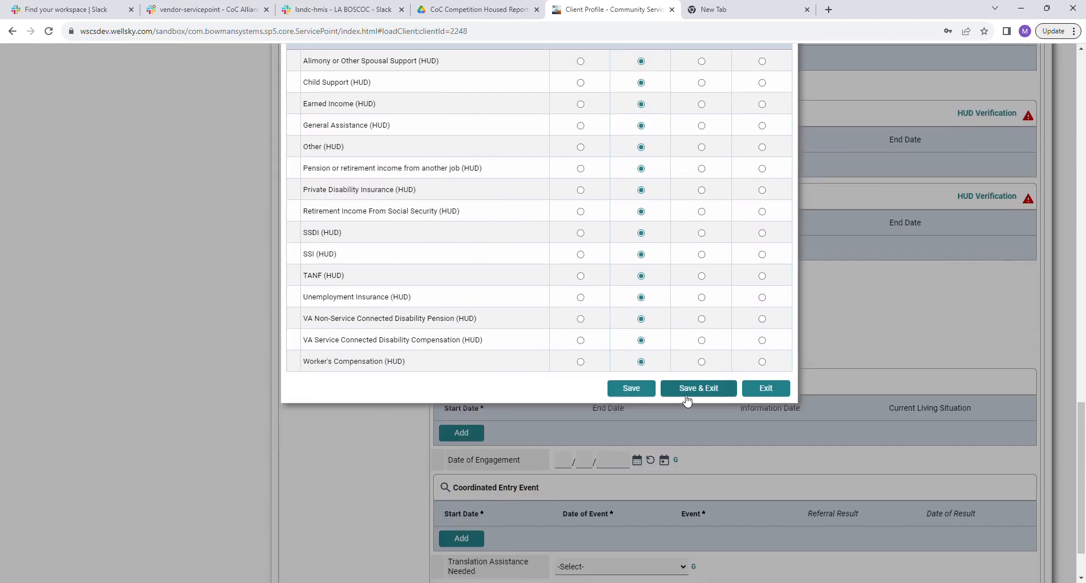
scroll(650, 370, "up", 5)
scroll(650, 370, "down", 5)
left_click(710, 388)
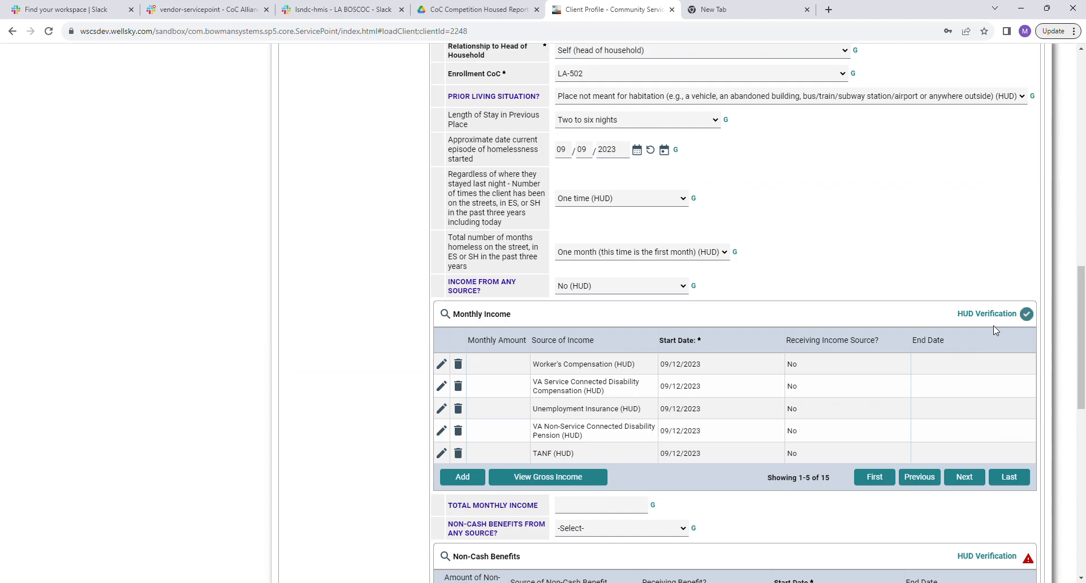
Enter 0 as the total monthly income.
scroll(780, 371, "down", 3)
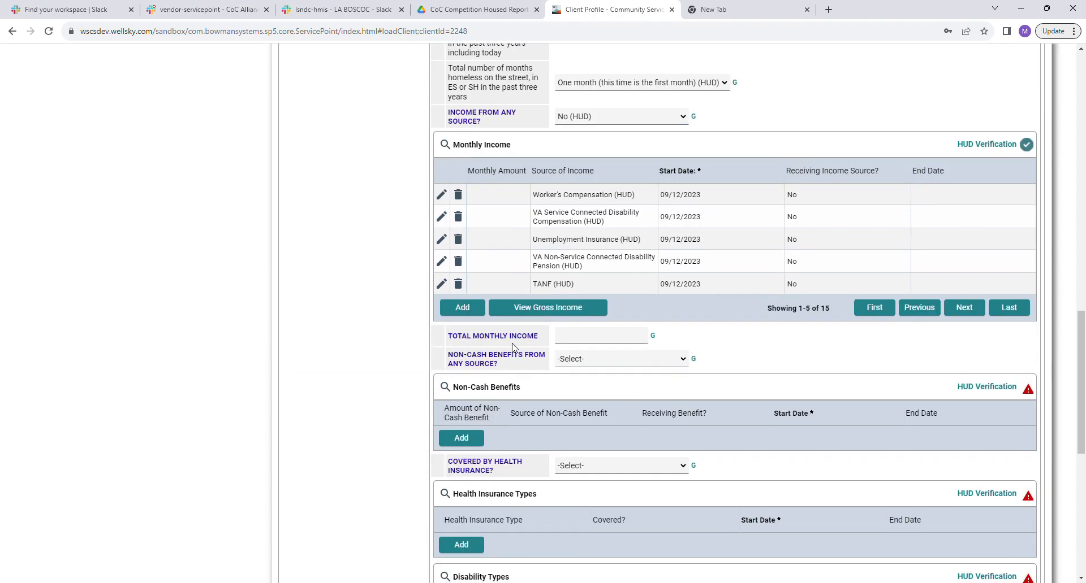
left_click(604, 342)
type("0")
key("Tab")
Answer Yes to non-cash benefits and save every benefit as No in its HUD Verification.
key("y")
left_click(1007, 393)
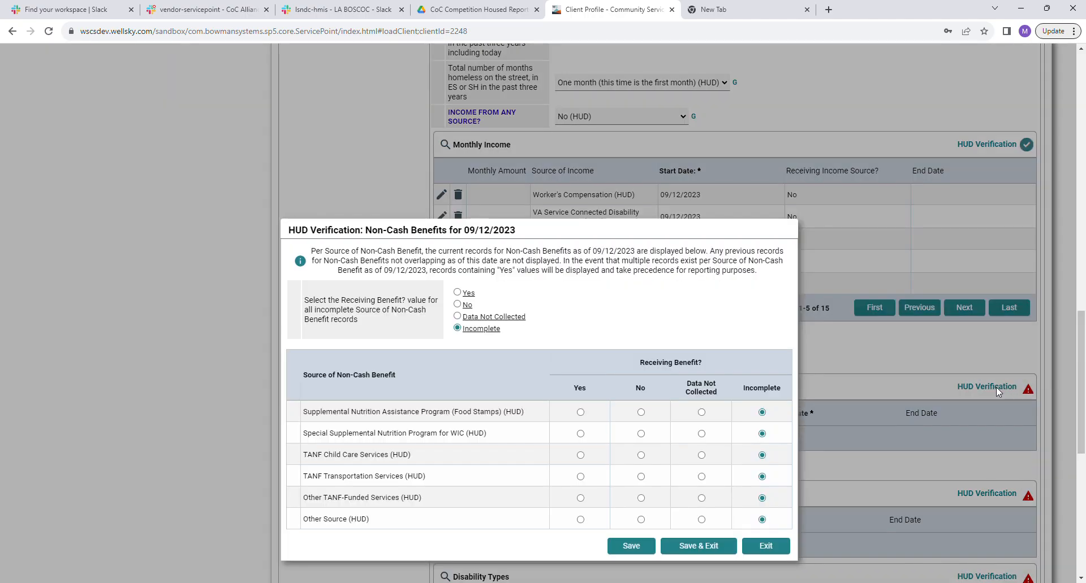
left_click(467, 306)
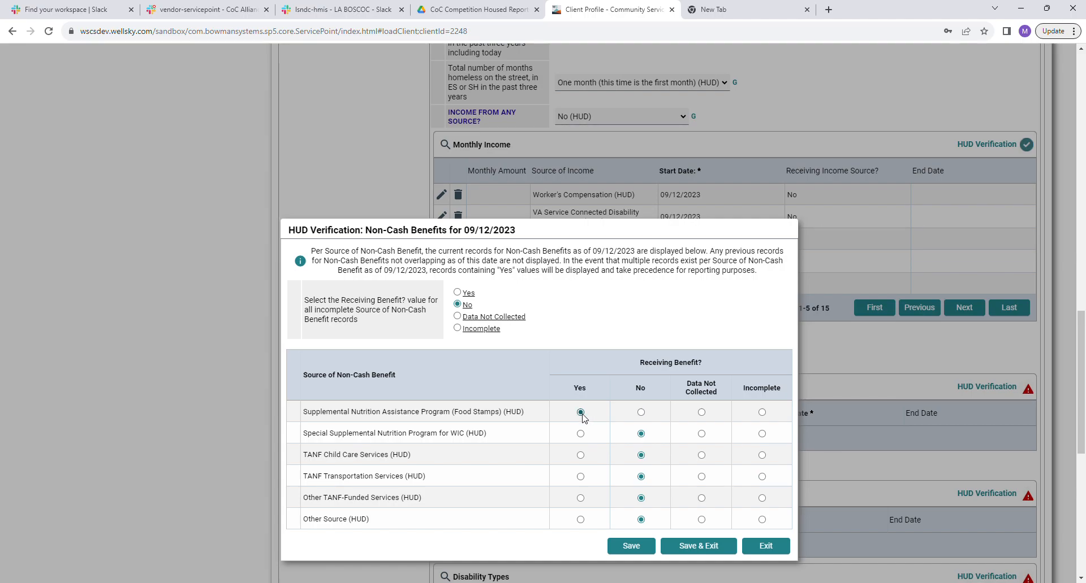
left_click(630, 543)
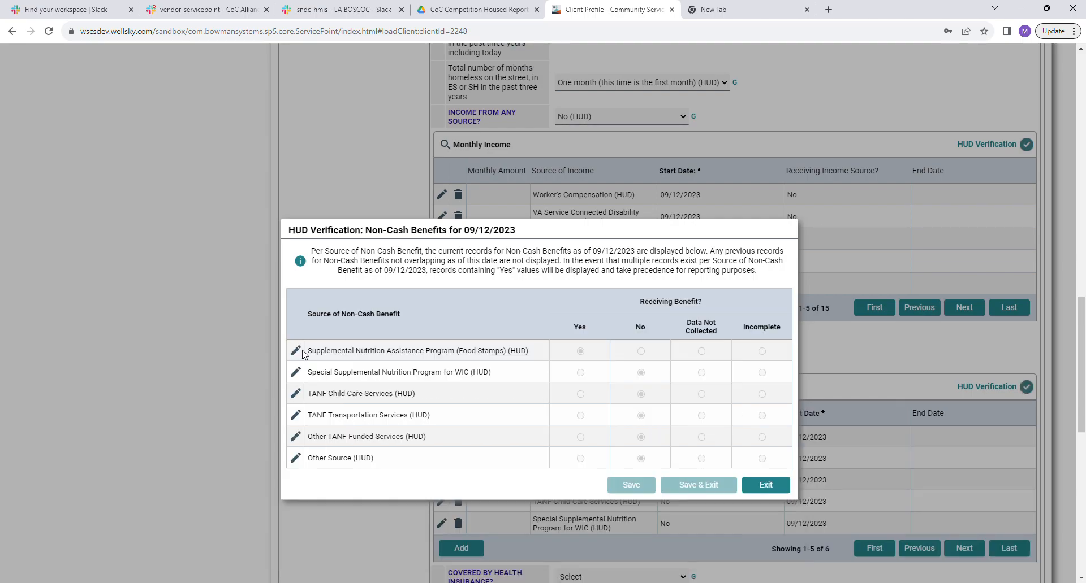
Give the Food Stamps benefit an amount of 200 and exit the verification.
left_click(296, 350)
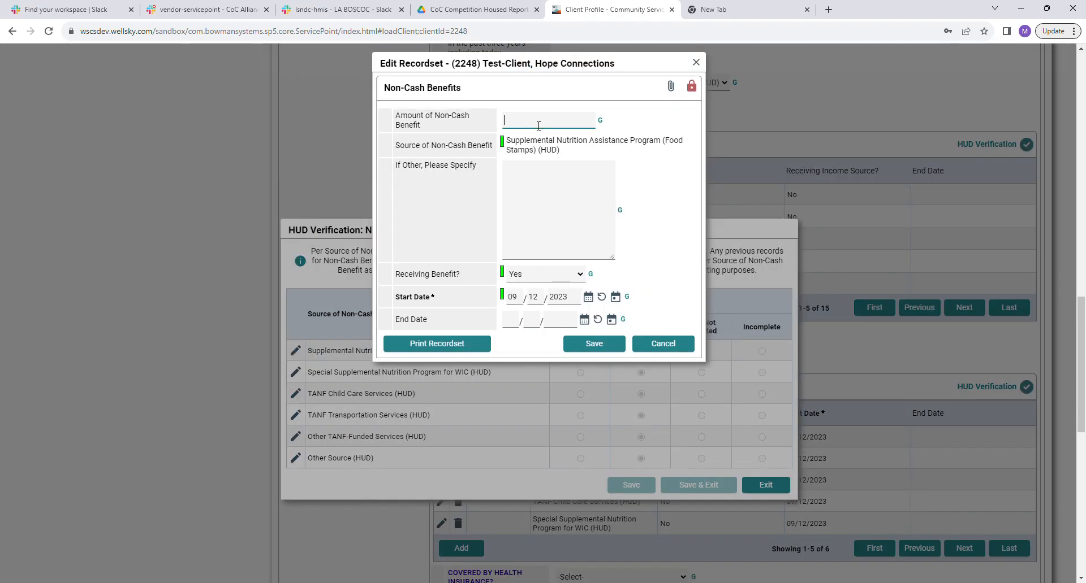
type("200")
left_click(594, 344)
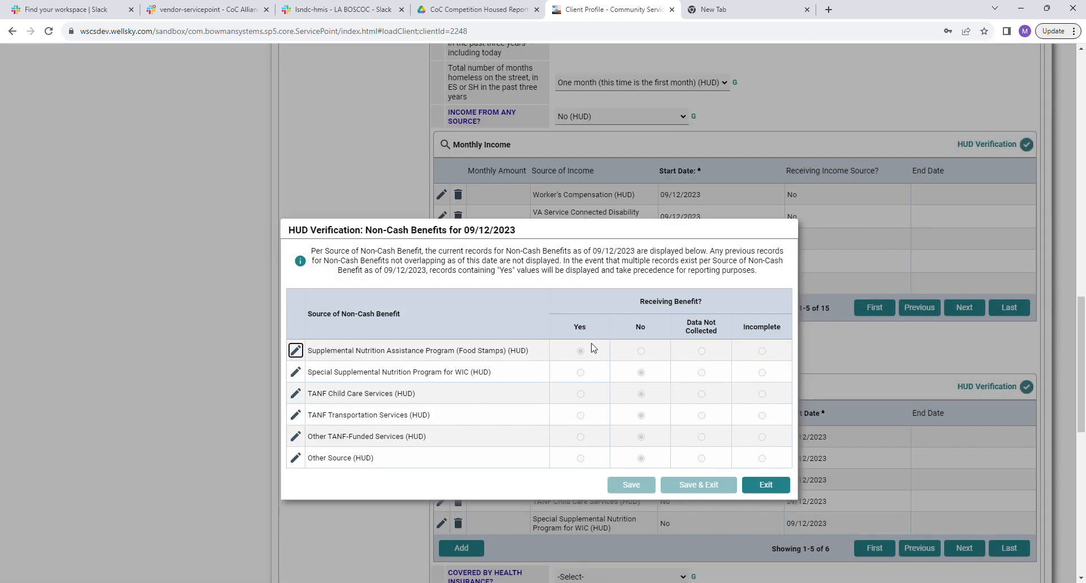
left_click(769, 487)
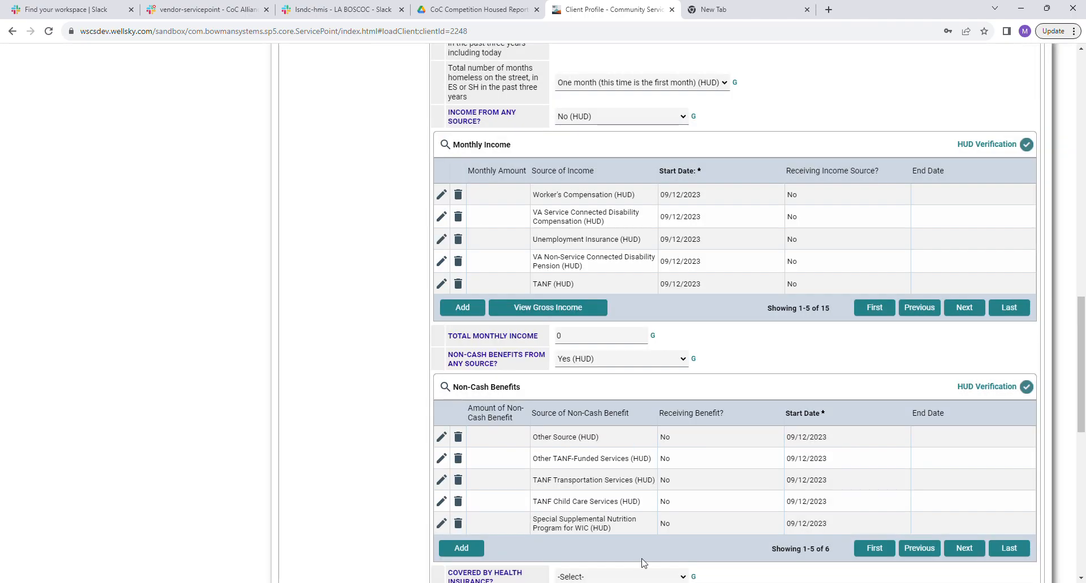
scroll(658, 381, "down", 3)
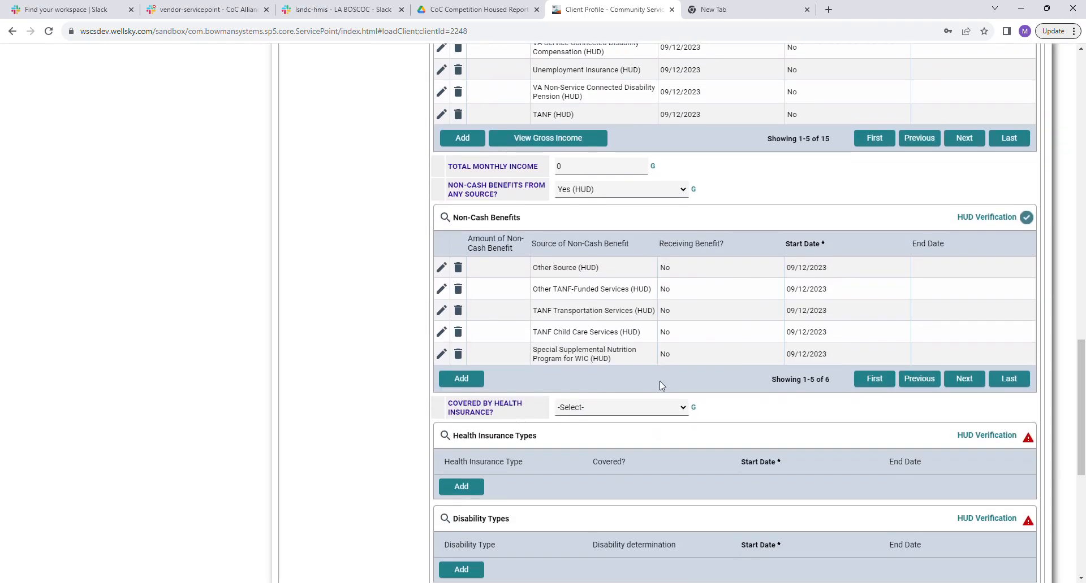
scroll(659, 381, "down", 2)
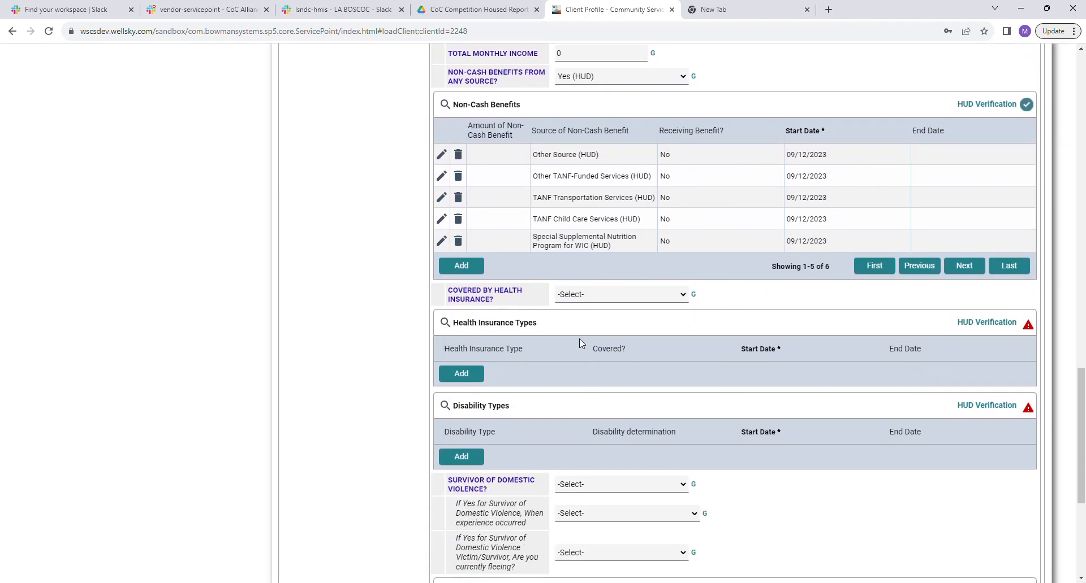
Set health insurance coverage to No (HUD) and verify all ten insurance types as not covered.
left_click(596, 300)
key("n")
left_click(999, 324)
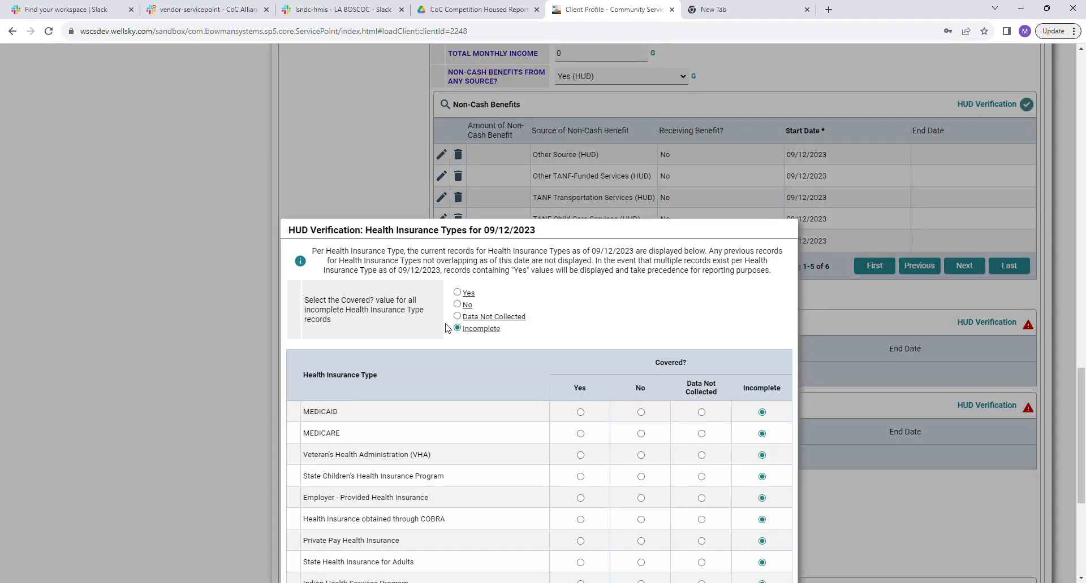
left_click(458, 305)
scroll(679, 339, "down", 5)
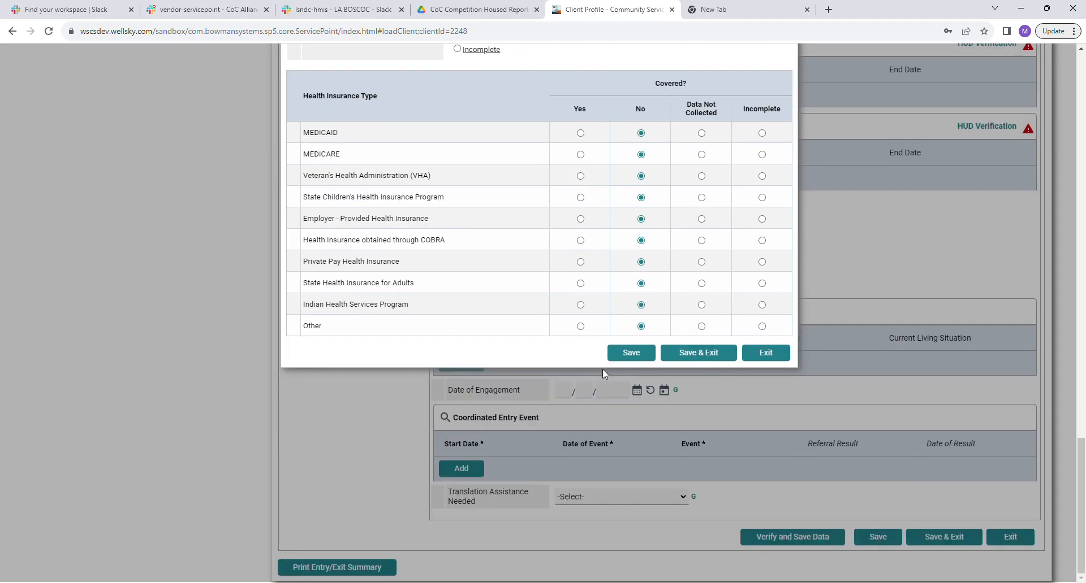
left_click(709, 351)
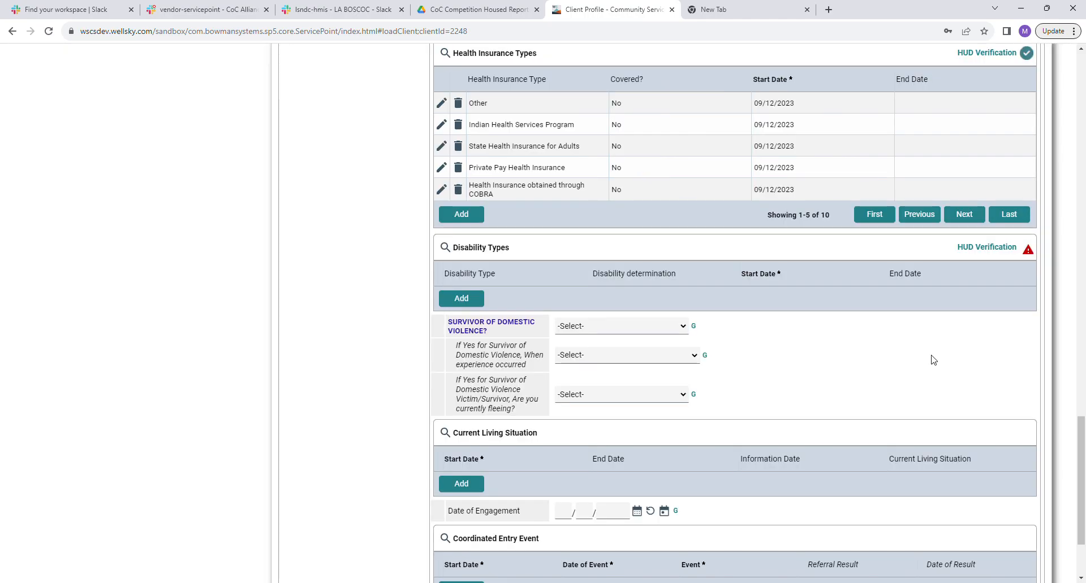
scroll(622, 320, "down", 1)
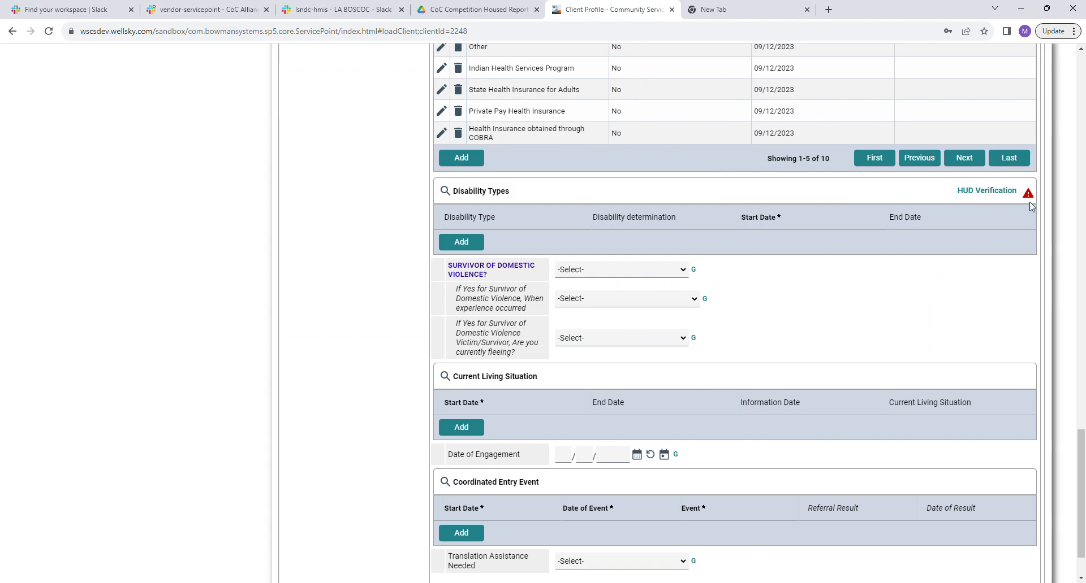
scroll(873, 315, "up", 1)
scroll(872, 315, "up", 12)
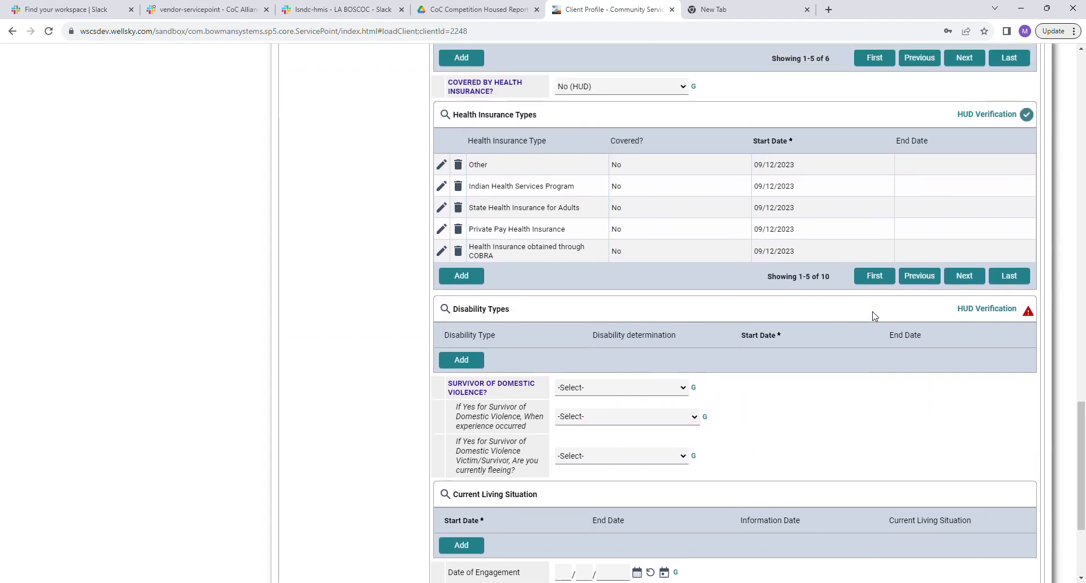
scroll(873, 316, "up", 4)
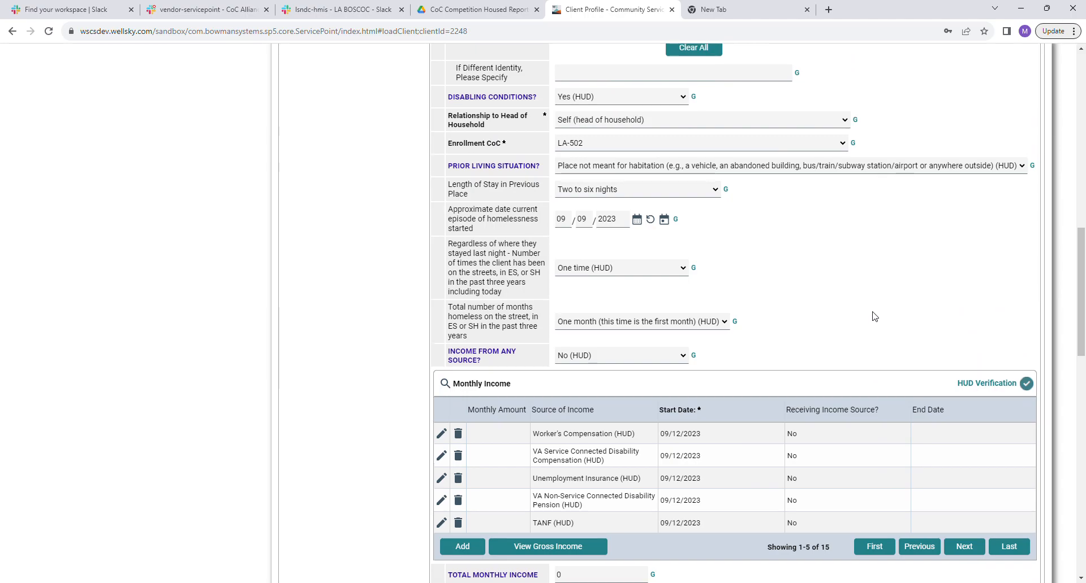
scroll(872, 315, "up", 2)
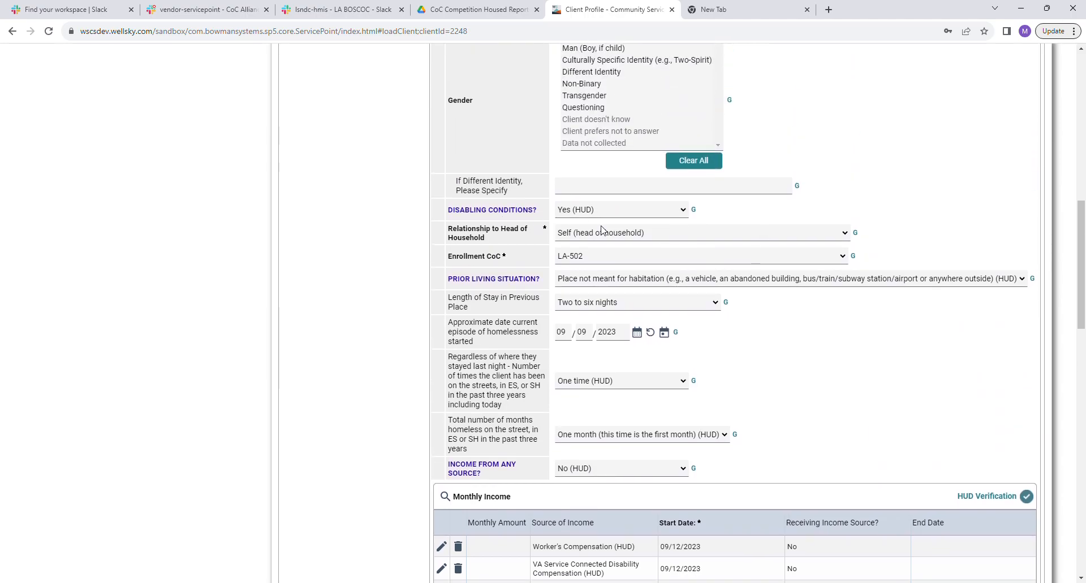
scroll(933, 306, "down", 11)
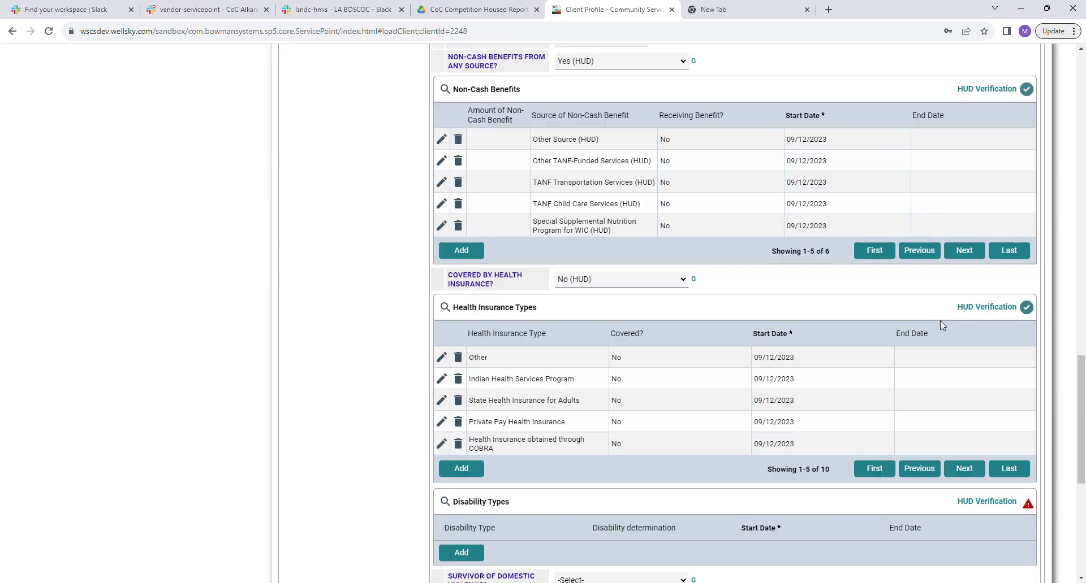
scroll(950, 311, "down", 5)
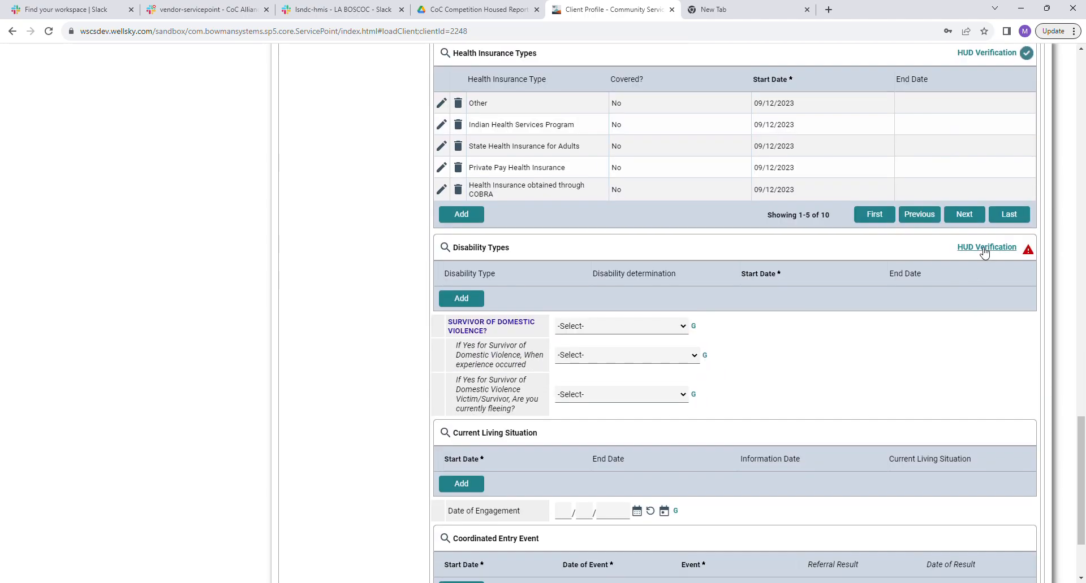
Mark all disability types No, except Alcohol Use Disorder as a long-lasting impairing disability (Yes, HUD).
left_click(984, 249)
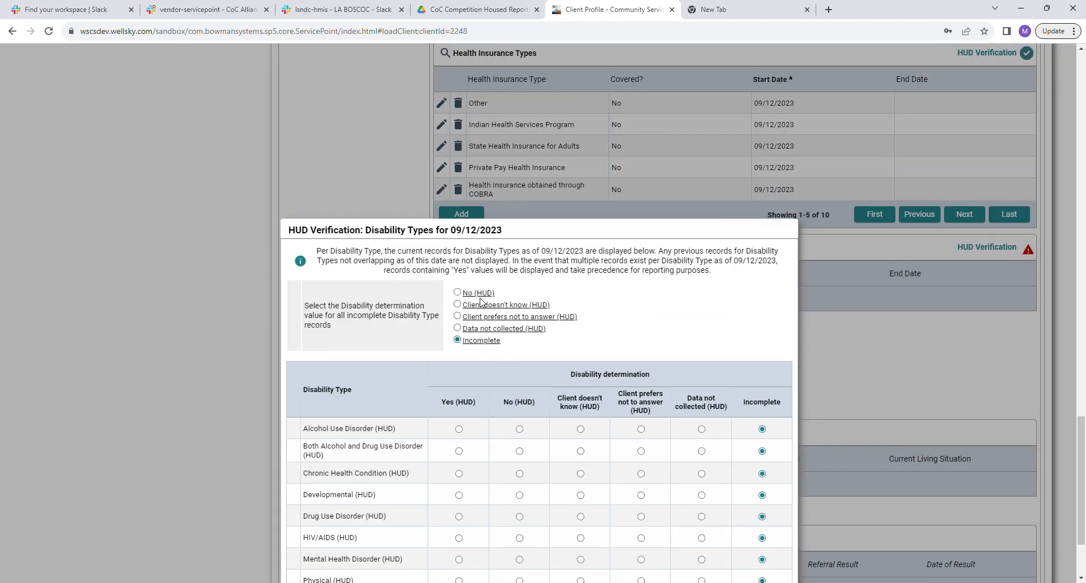
left_click(457, 292)
scroll(480, 316, "down", 2)
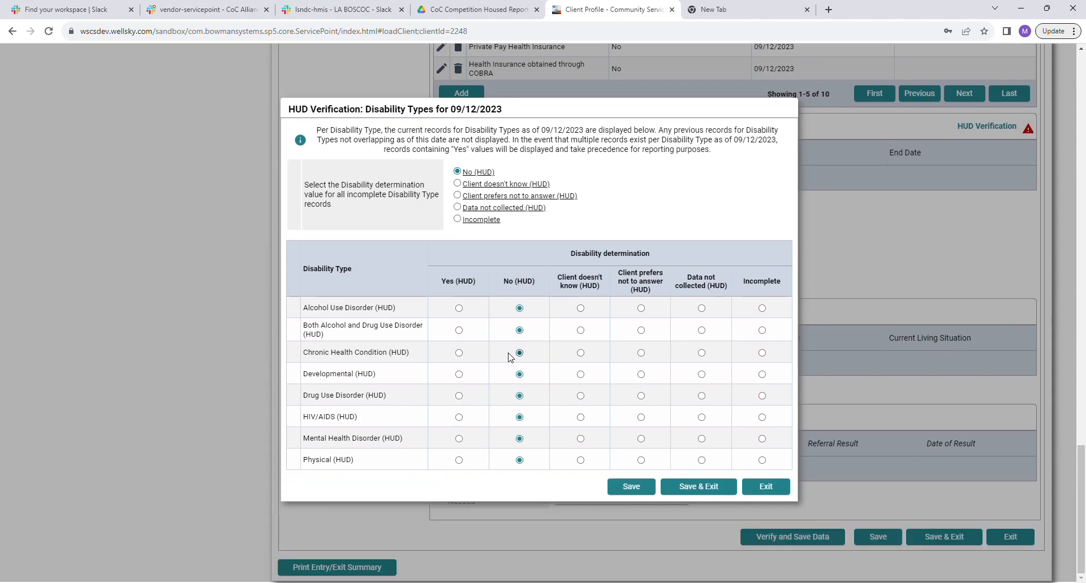
left_click(461, 313)
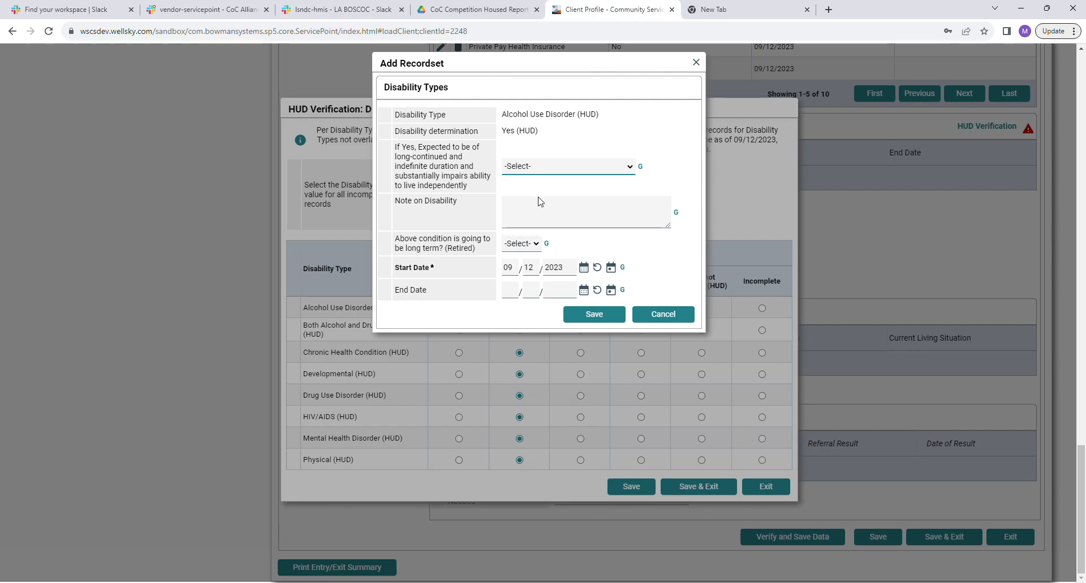
key("y")
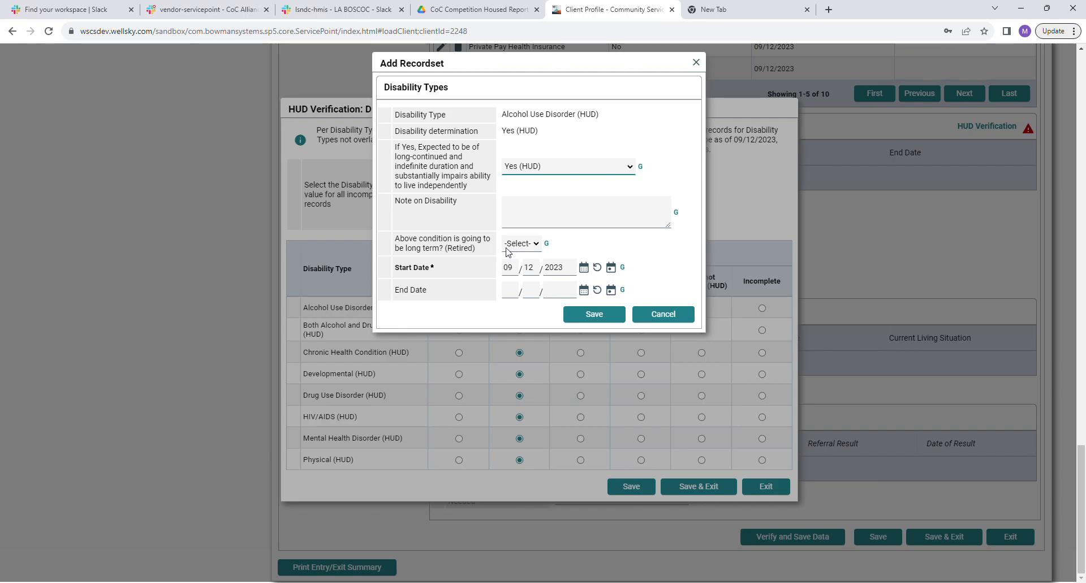
left_click(605, 325)
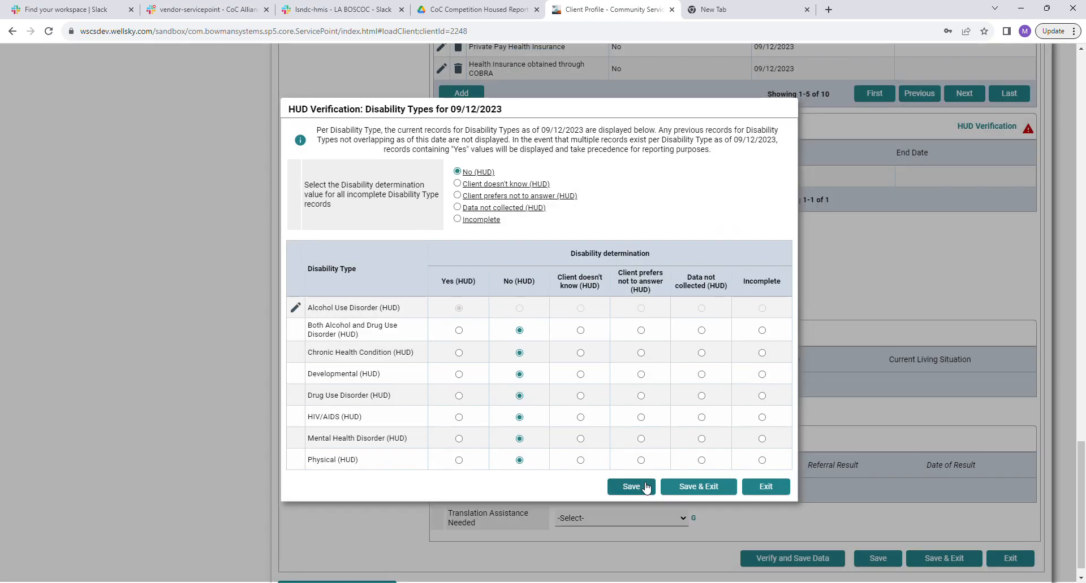
left_click(703, 487)
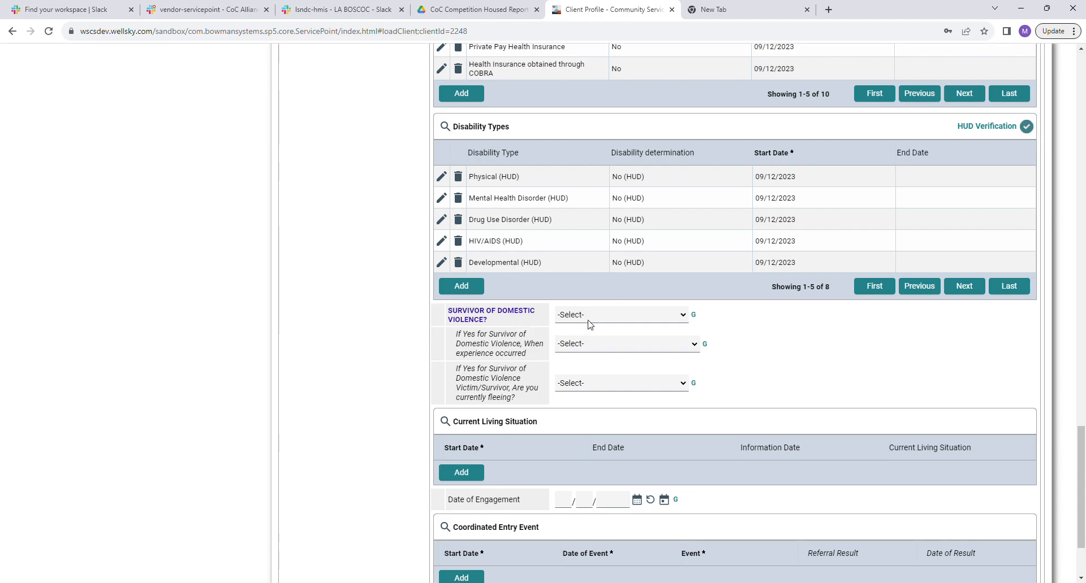
Answer No (HUD) to domestic violence survivor and save the entry assessment.
left_click(592, 351)
scroll(814, 382, "down", 1)
scroll(815, 380, "down", 1)
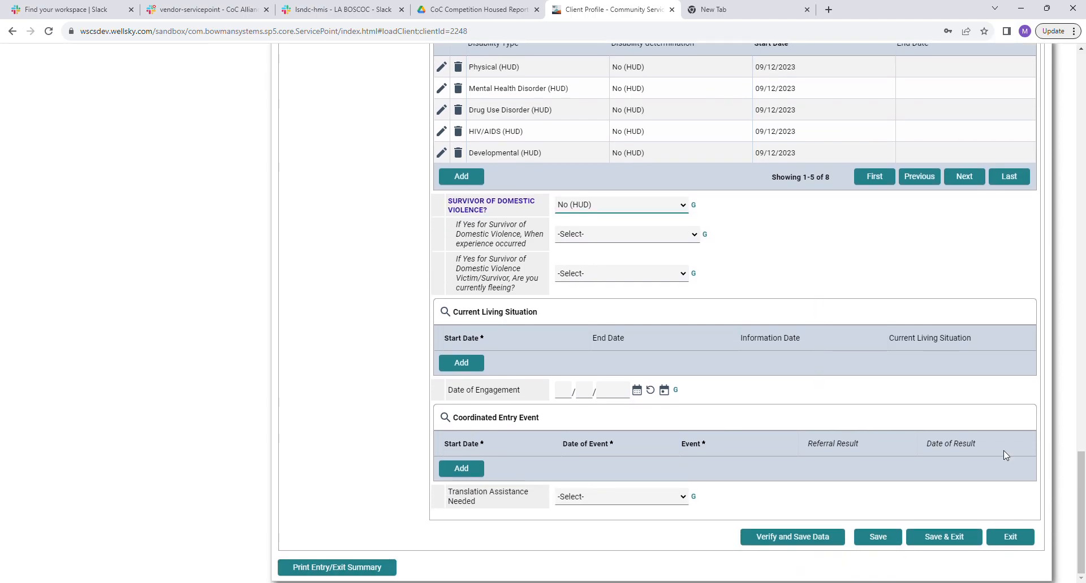
left_click(958, 543)
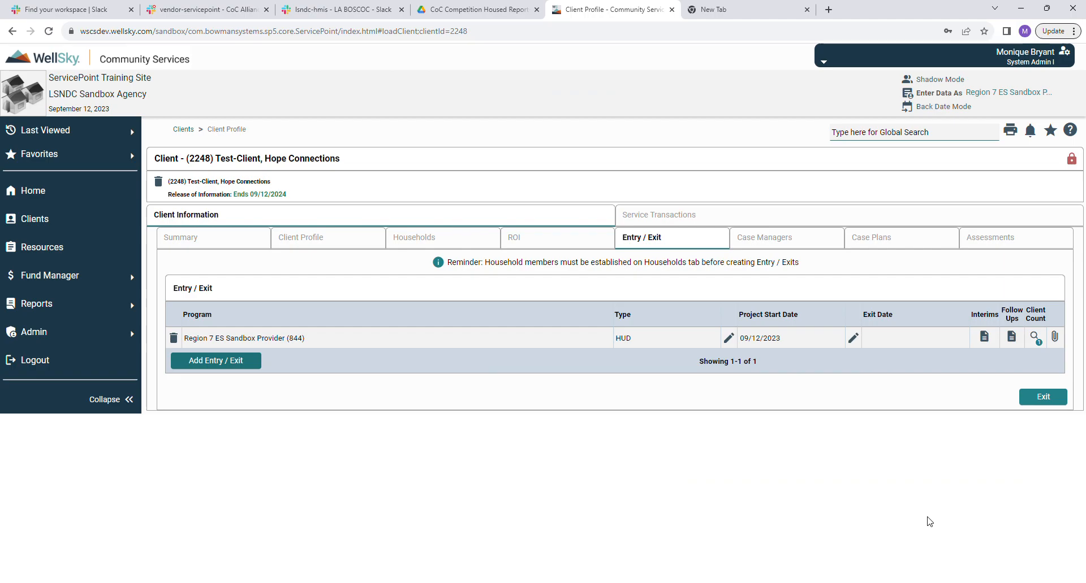
Add yourself as case manager for the client and the (625) Other household member.
left_click(778, 244)
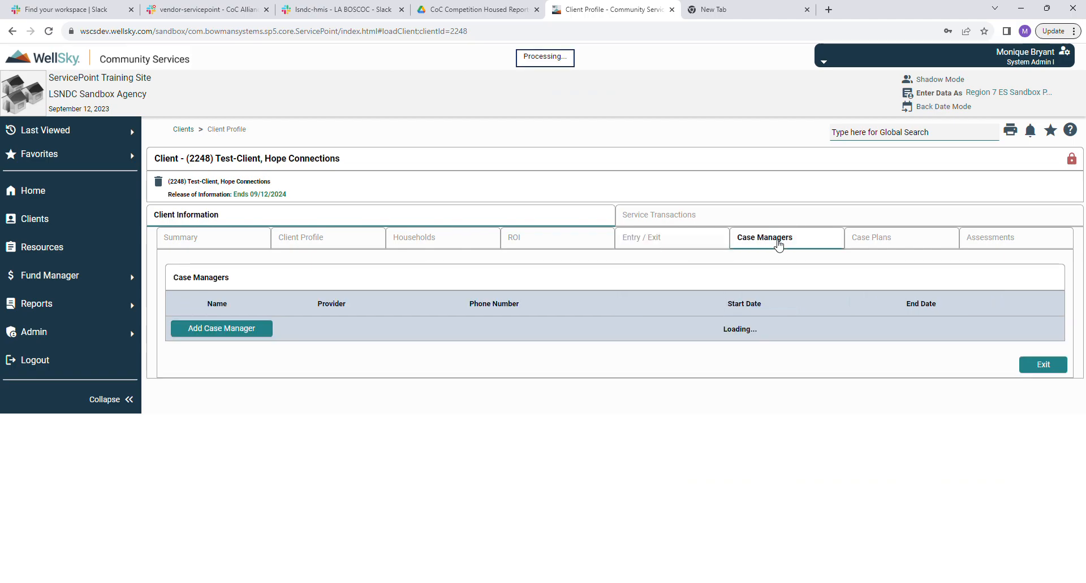
left_click(221, 329)
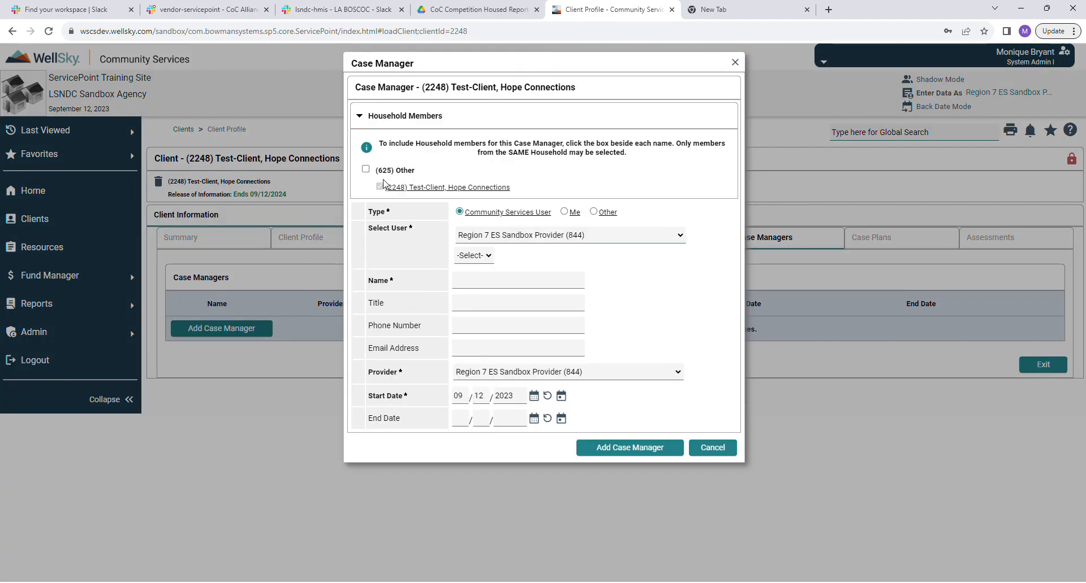
left_click(365, 169)
left_click(563, 211)
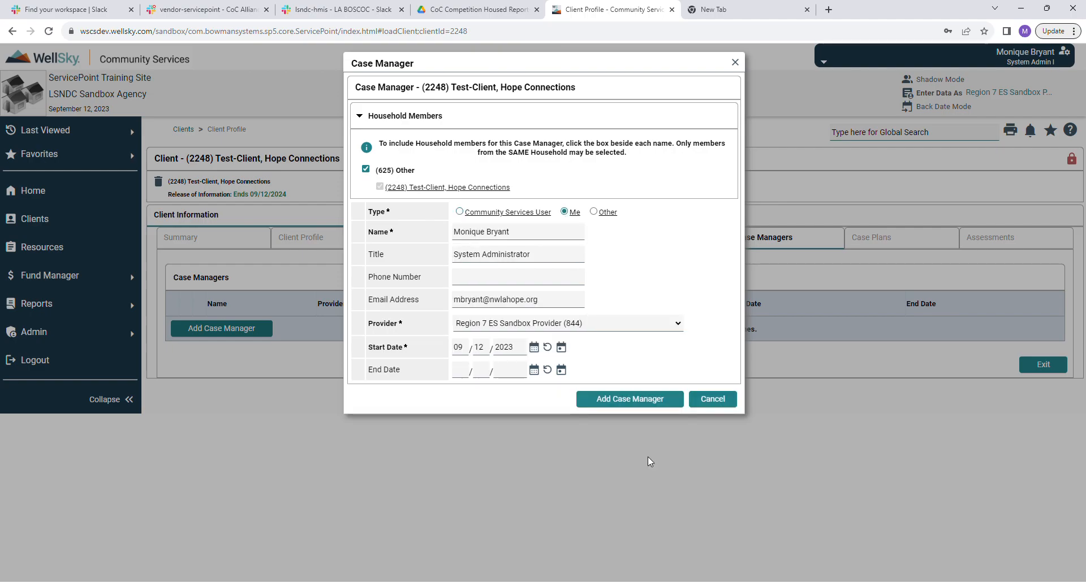
left_click(641, 399)
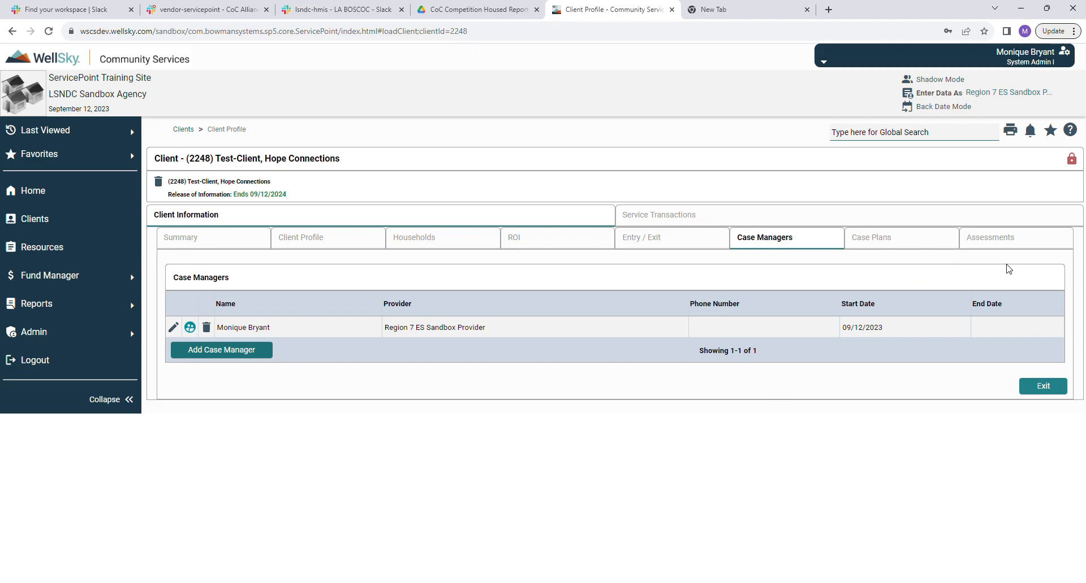
Show the client's Case Plans tab, which has no goals or file attachments yet.
left_click(884, 239)
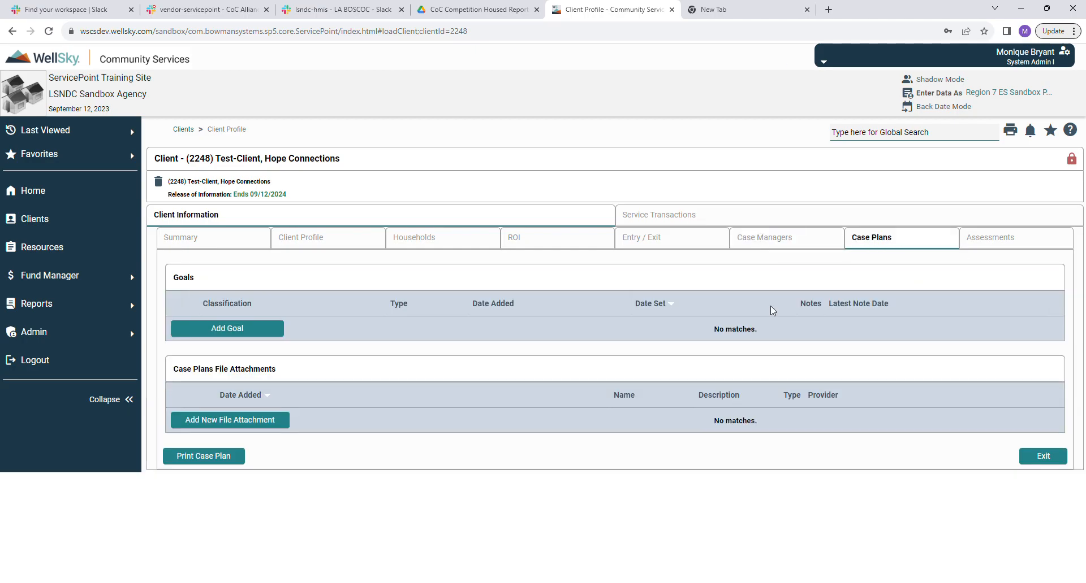